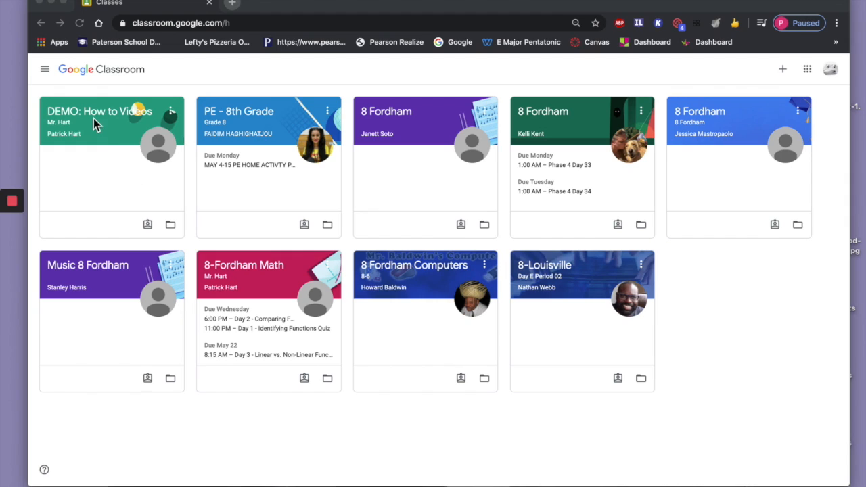
Step: Open the DEMO: How to Videos class, view the DEMO: Google Docs assignment from its stream, and return to the class page
click(96, 121)
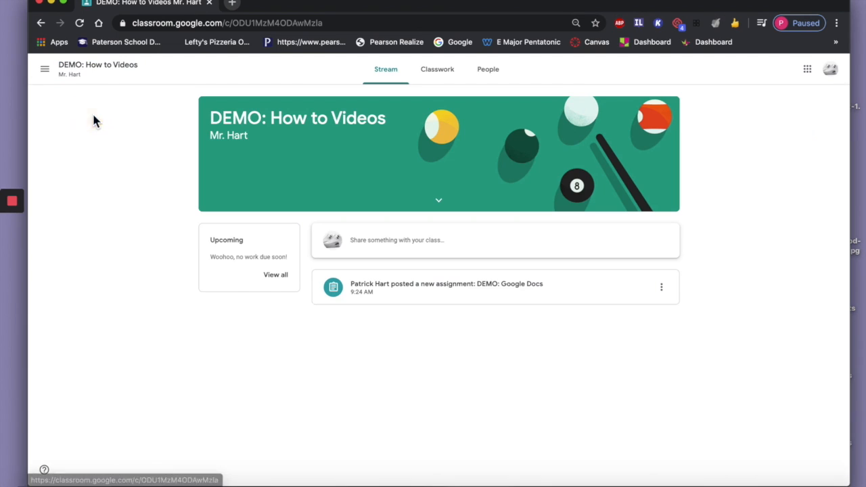
click(476, 295)
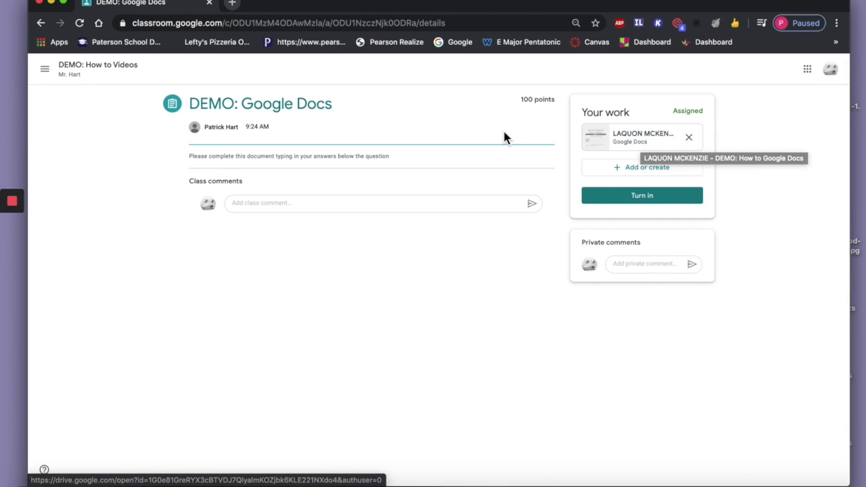
click(115, 72)
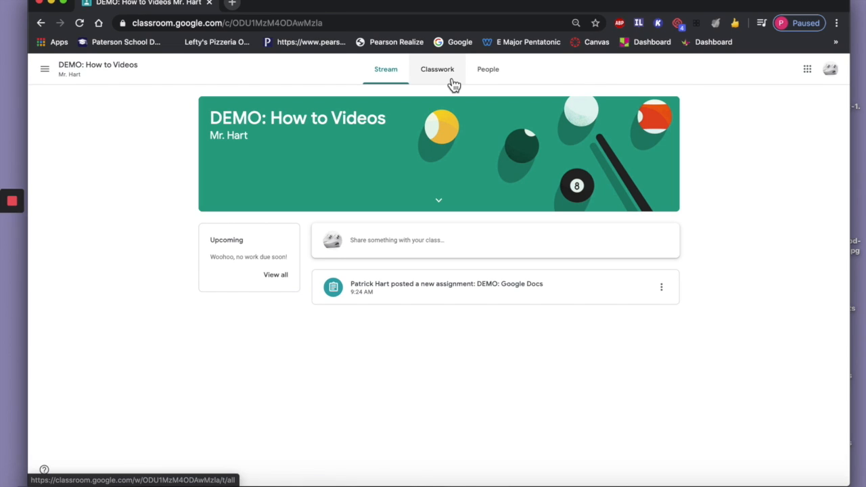
Step: Find the DEMO: Google Docs assignment in the classwork, view its details, and open the attached student copy of the document
click(452, 77)
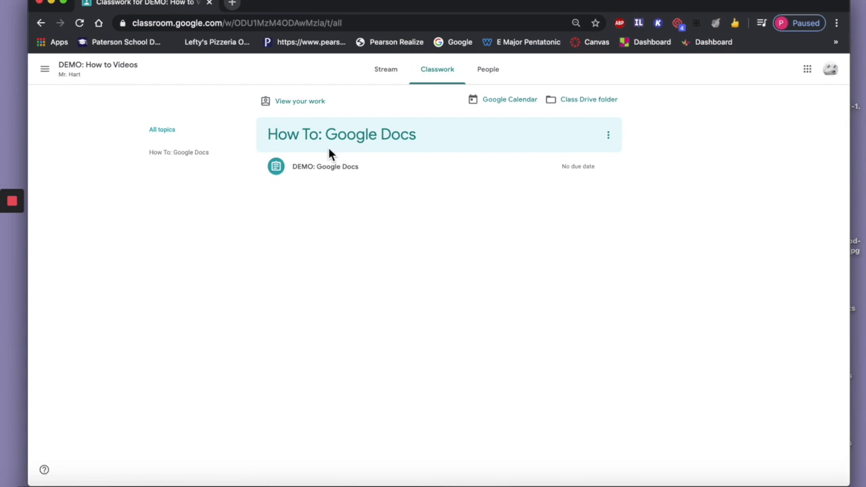
click(389, 177)
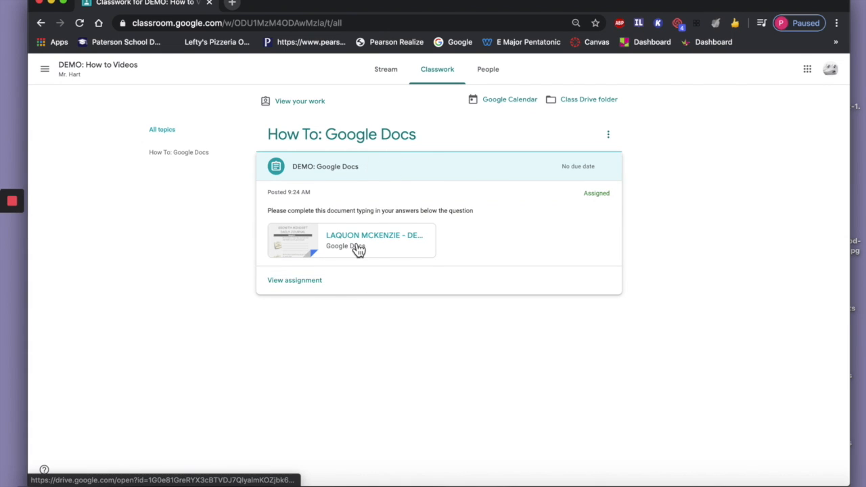
click(318, 282)
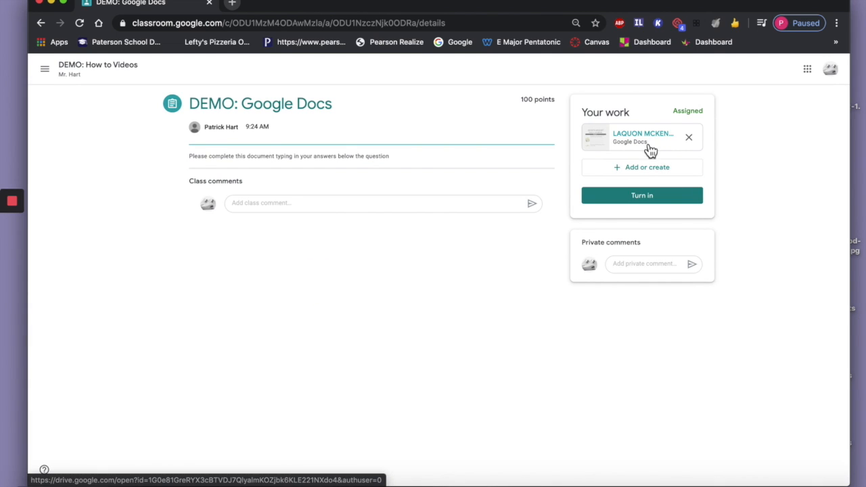
click(42, 24)
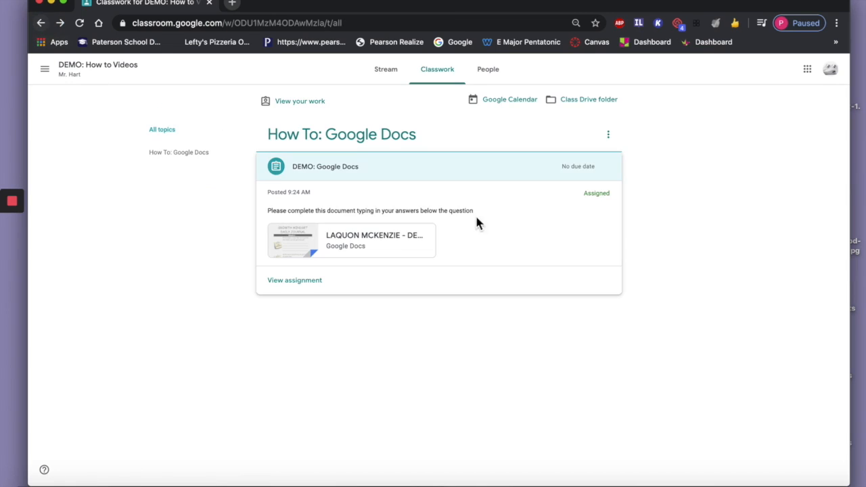
click(315, 255)
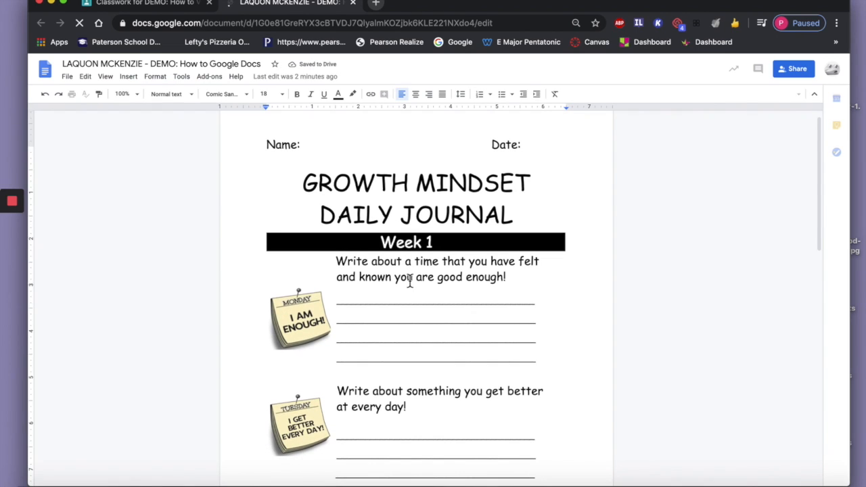
Step: Enter the name after "Name:" in the document's first line and remove the extra spacing before it
click(338, 143)
click(331, 143)
click(322, 144)
click(321, 144)
text(M )
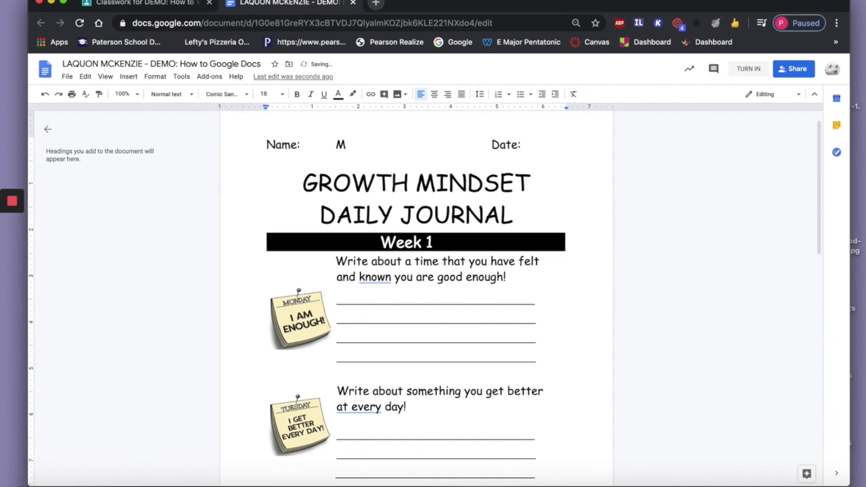
text(r. Hart)
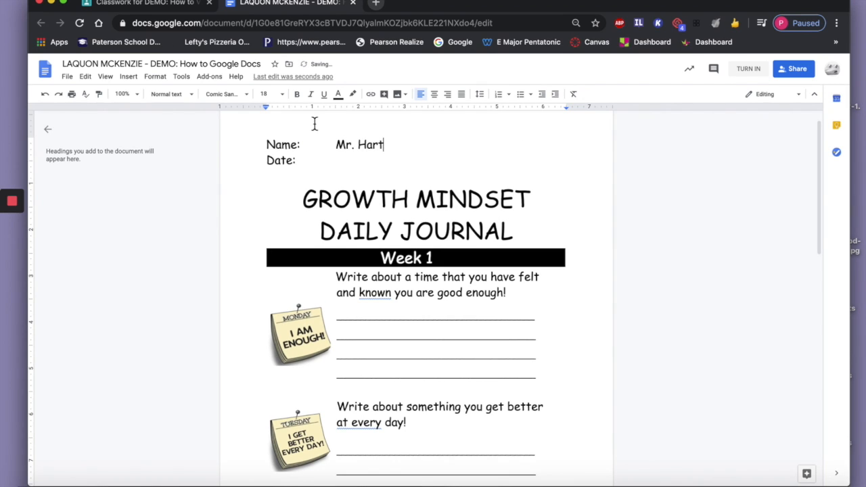
click(333, 144)
key(BackSpace)
key(BackSpace)
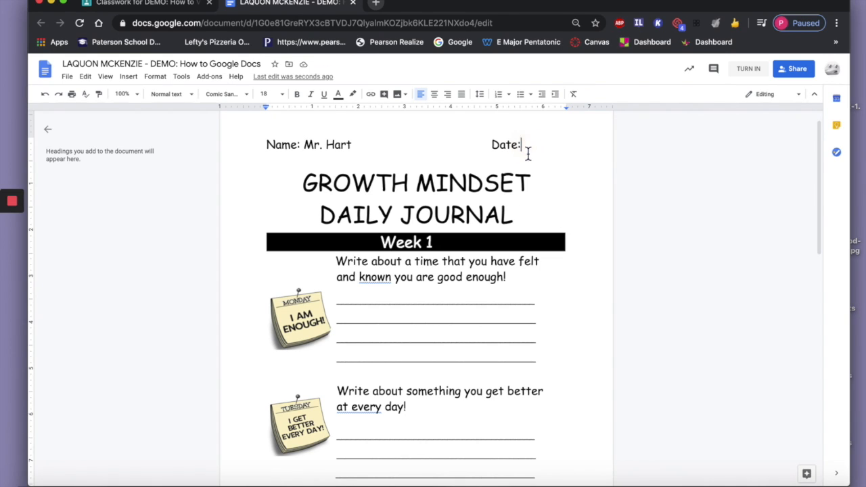
Step: Enter "month/day/year" after "Date:" and remove the spacing before it so the date fits on the name line
text(month/day)
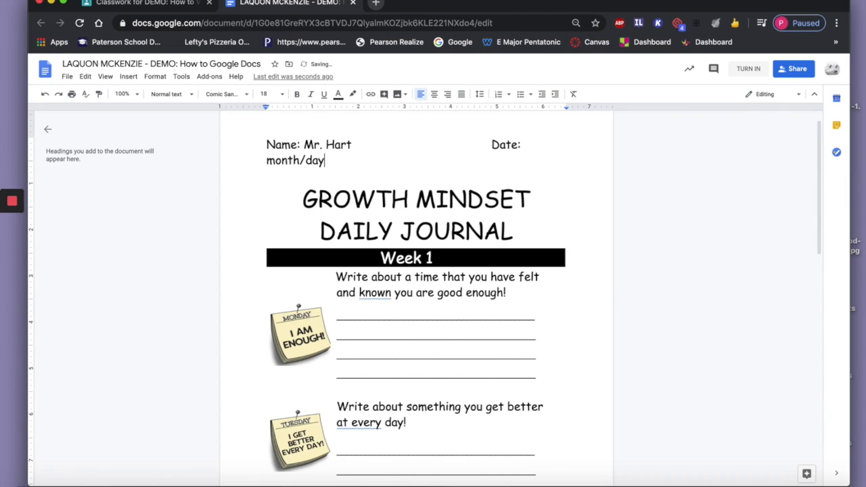
text(/year)
click(482, 144)
key(BackSpace)
key(BackSpace)
key(BackSpace)
key(BackSpace)
key(BackSpace)
key(BackSpace)
key(BackSpace)
key(BackSpace)
key(BackSpace)
key(BackSpace)
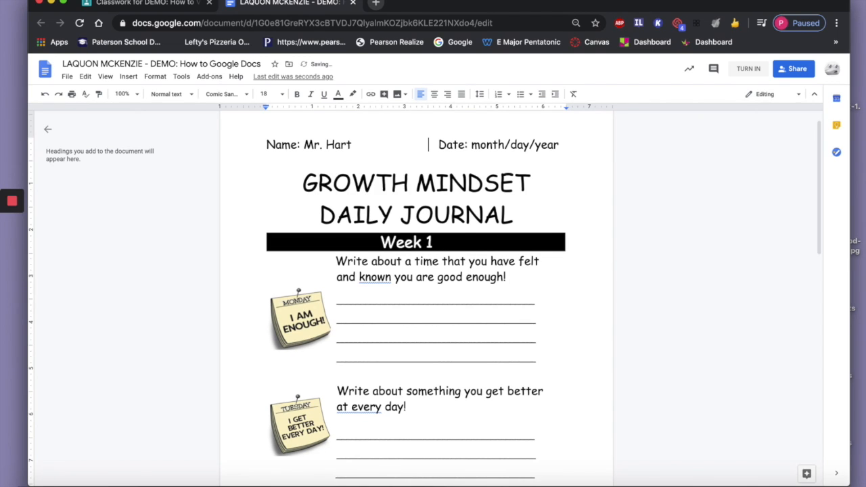
Step: Answer the Monday prompt with "I have felt and known i am good enough is when i making these how to videos."
scroll(462, 350, down, 2)
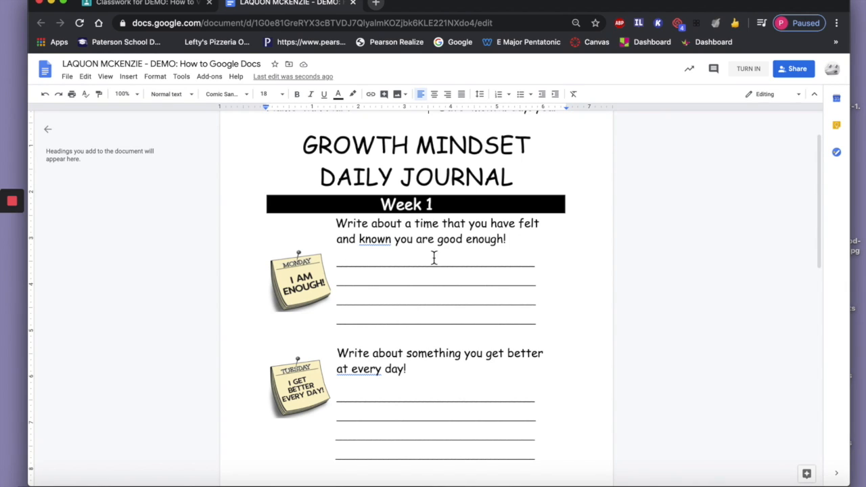
click(359, 264)
text(I have felt )
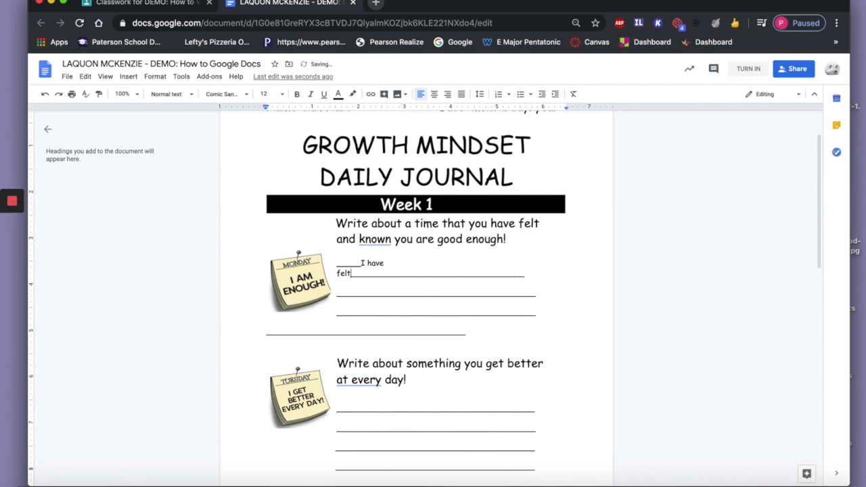
text(and known i am go)
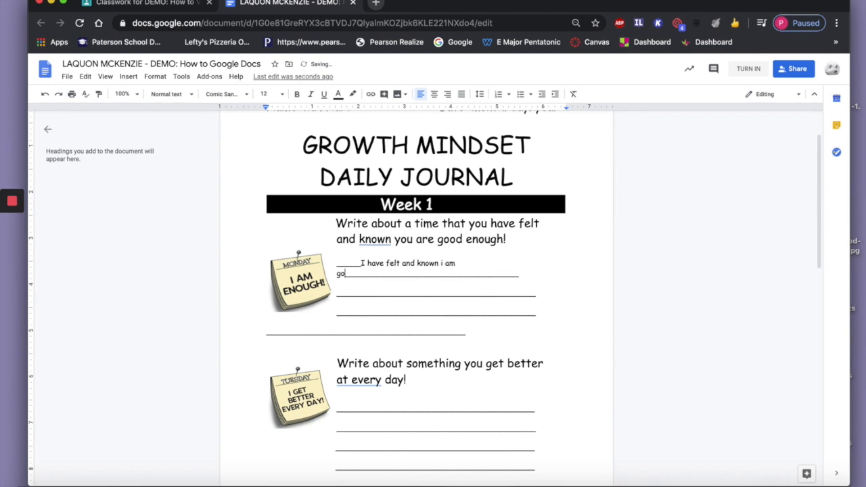
text(dod enogh)
key(BackSpace)
key(BackSpace)
key(BackSpace)
text(ugh is when i amking th)
key(BackSpace)
key(BackSpace)
key(BackSpace)
key(BackSpace)
key(BackSpace)
key(BackSpace)
key(BackSpace)
text(aking thi)
text(se how to vie)
key(BackSpace)
text(d)
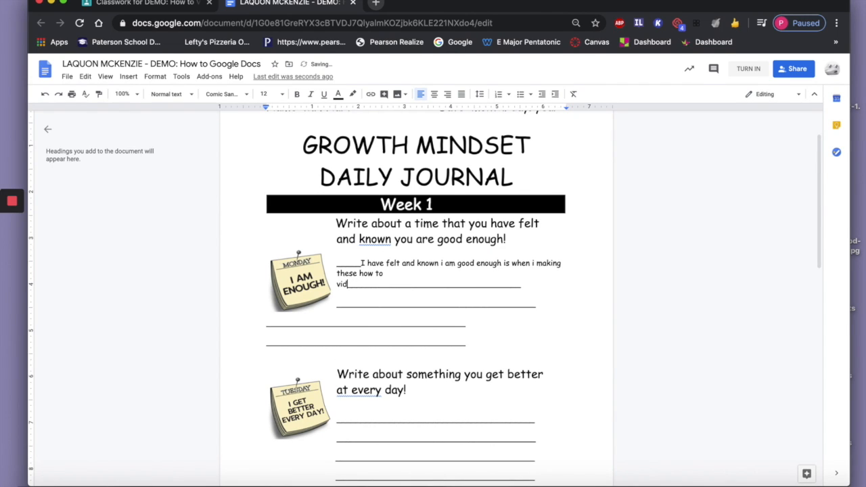
text(eos.)
Step: Delete the leftover underscore lines after and before the Monday answer
drag(468, 342, 389, 289)
key(BackSpace)
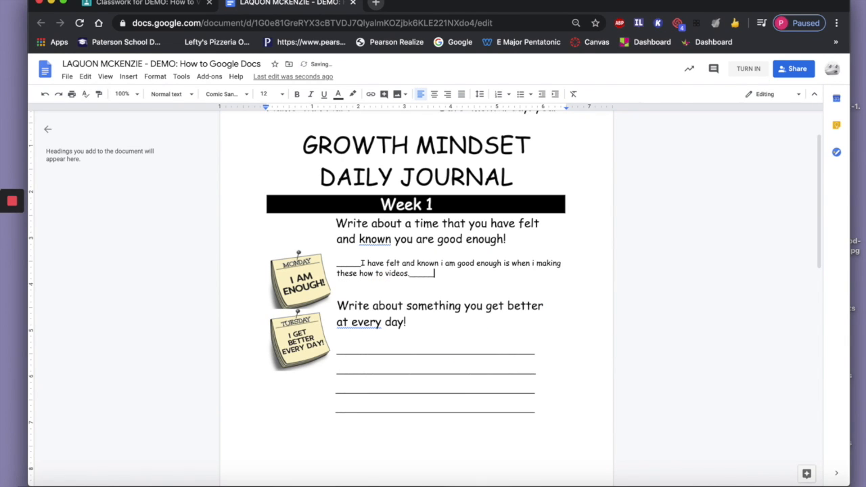
click(356, 263)
key(BackSpace)
key(BackSpace)
key(BackSpace)
key(BackSpace)
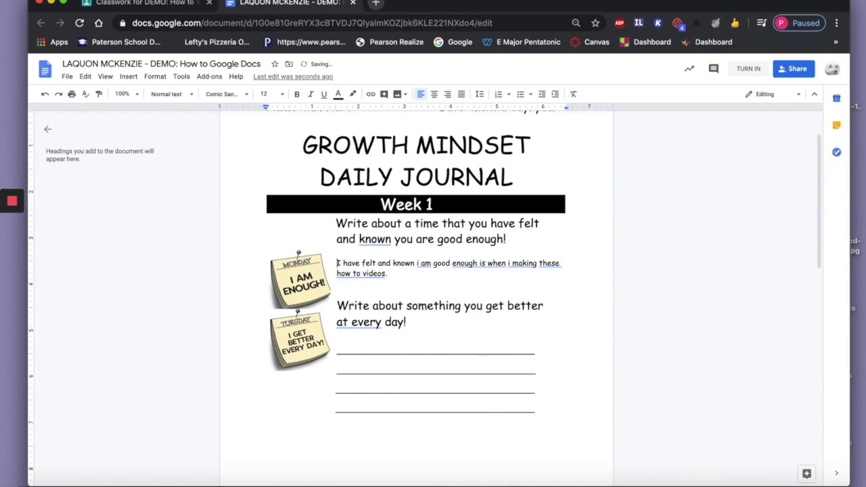
Step: Add blank lines below the Monday answer to separate the Tuesday prompt and its picture from it
click(435, 272)
click(406, 288)
click(407, 289)
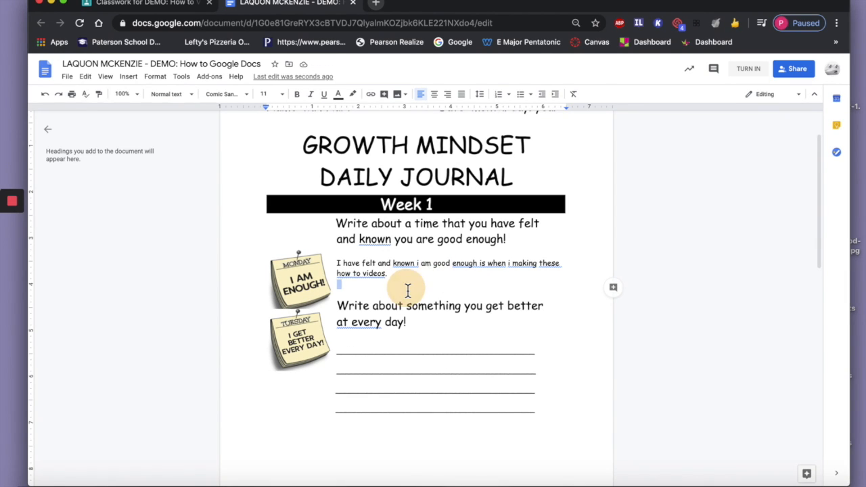
key(Return)
key(Return)
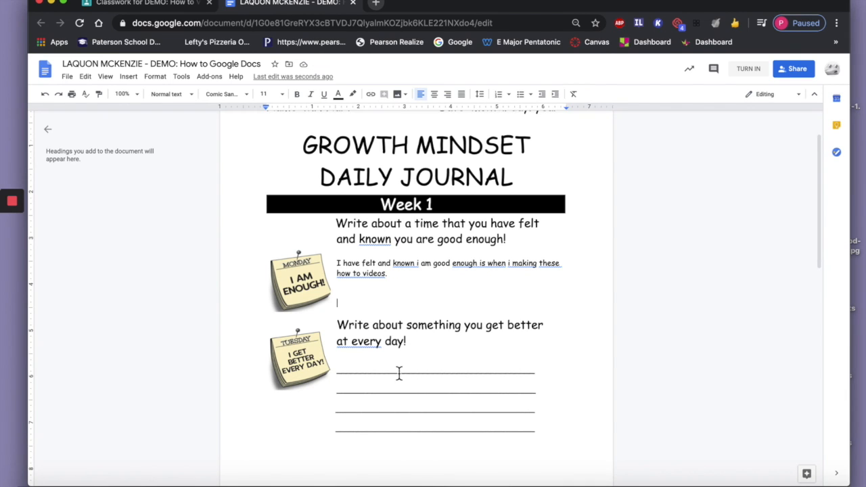
Step: Answer the Tuesday prompt with "I get better and using google docs and SUBMITTING my work to teacher so i can get a good grade"
click(371, 370)
text(I)
click(343, 371)
text(I get better)
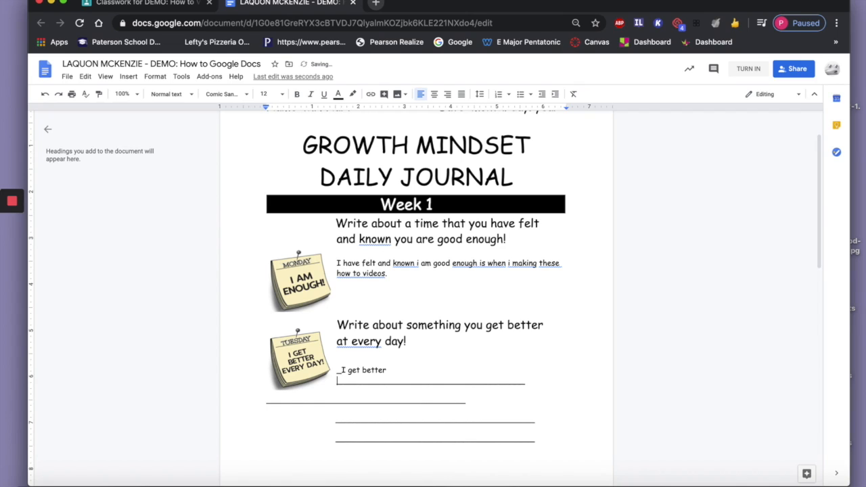
text( and using google docs and )
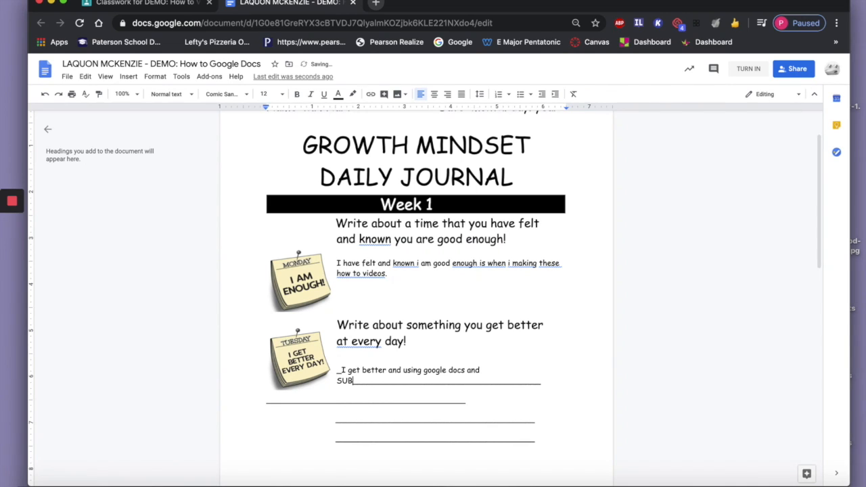
text(SUBMITTING )
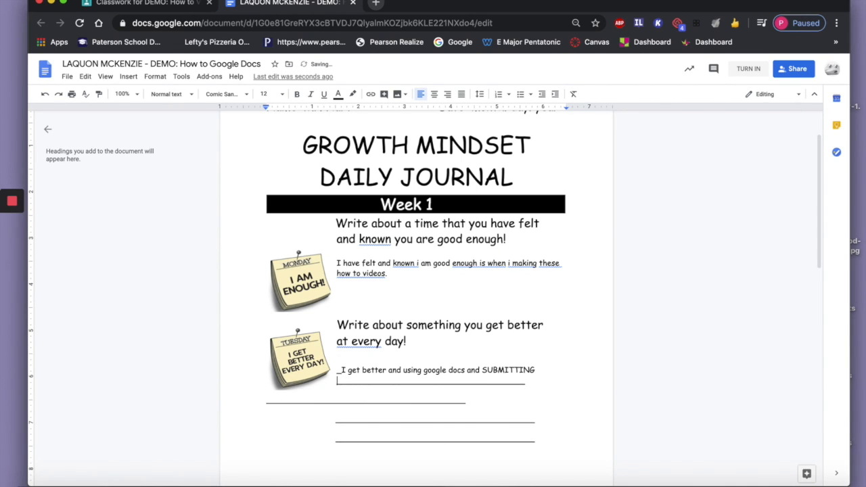
text(my work to teacher so)
key(Return)
text(it)
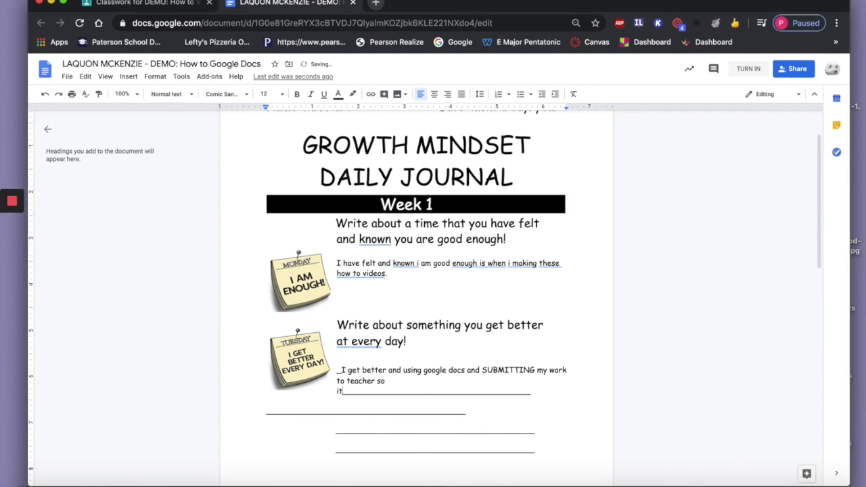
text(can get )
text(good grade)
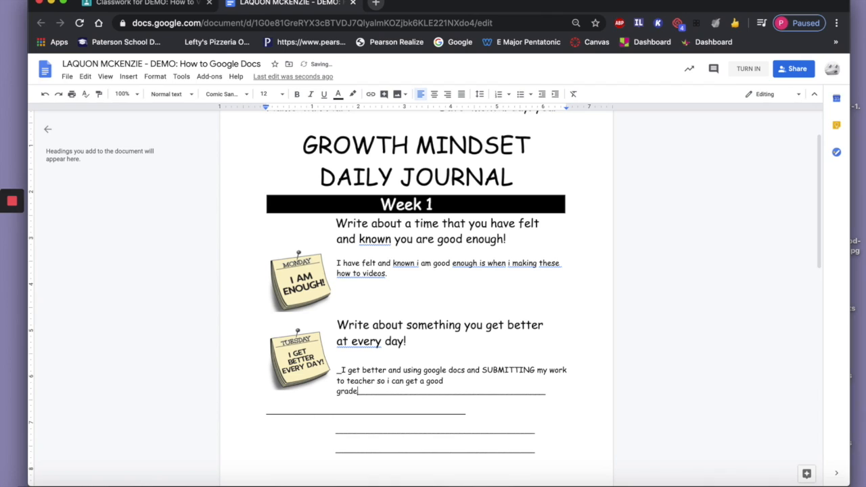
Step: Delete the leftover underscore lines around the Tuesday answer and end the sentence with a period
drag(540, 457, 373, 394)
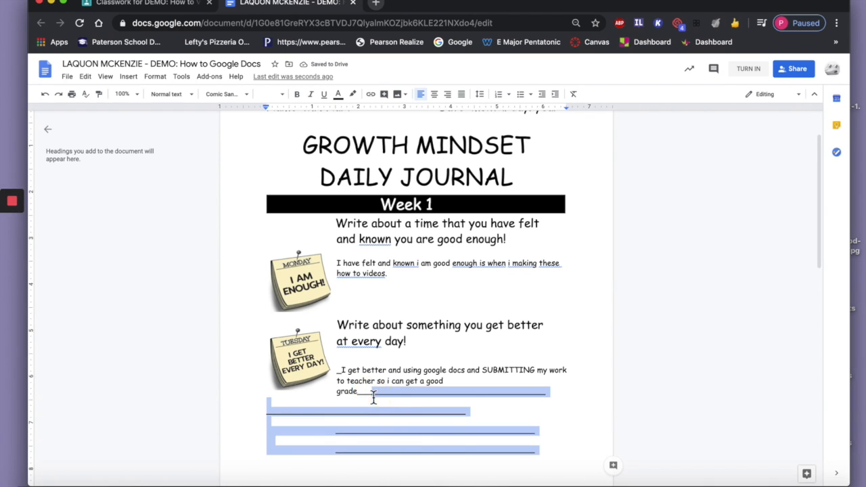
key(Delete)
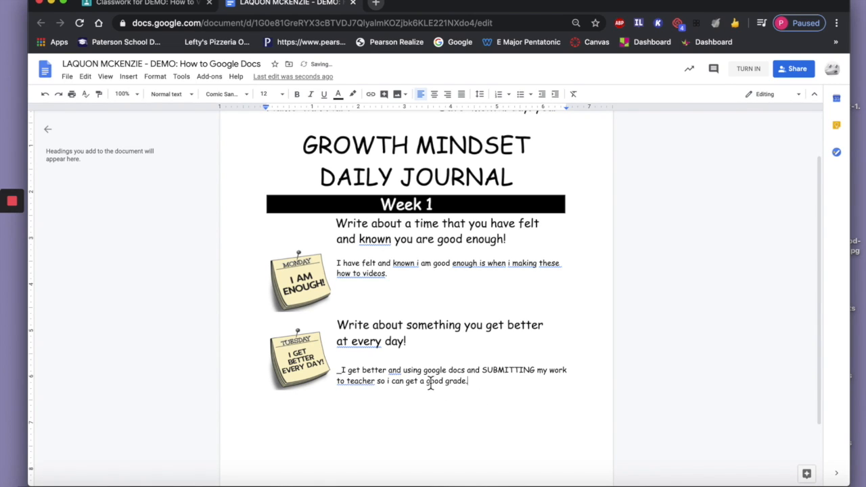
click(341, 371)
key(BackSpace)
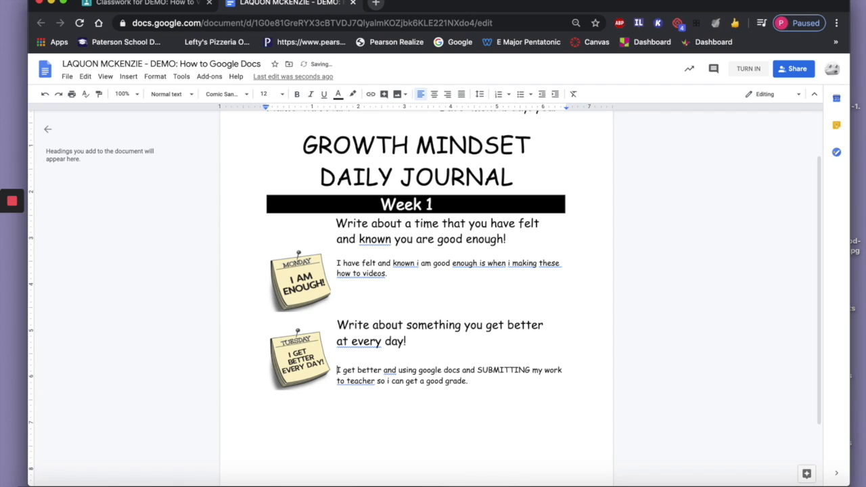
Step: Turn in the completed document for the DEMO: Google Docs assignment and confirm the submission
click(508, 395)
click(752, 76)
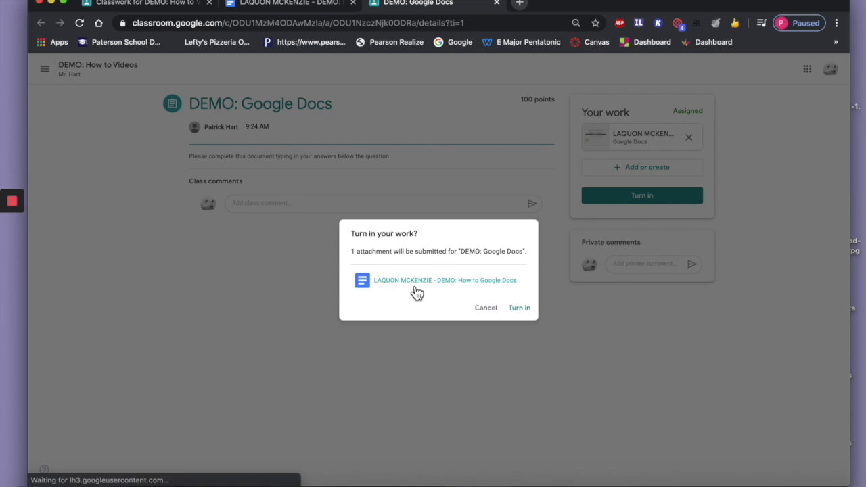
click(518, 308)
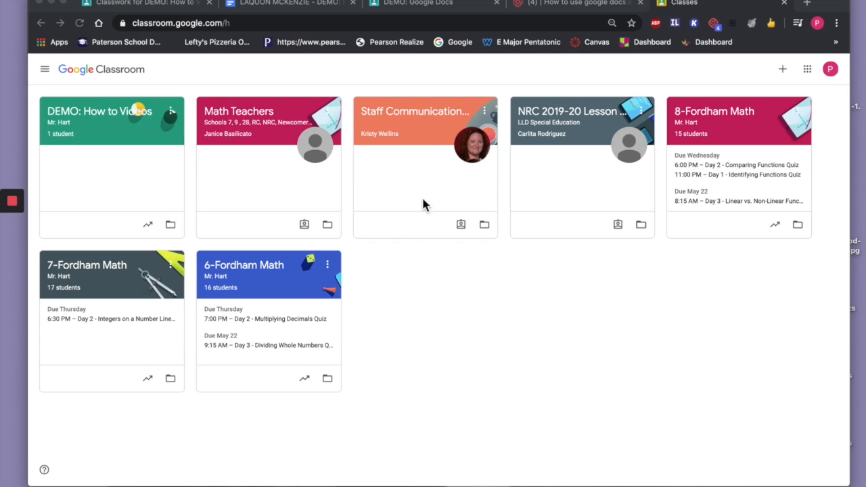
Step: In the teacher's view, open the DEMO: How to Videos class and display the student work for the DEMO: Google Docs assignment
click(135, 119)
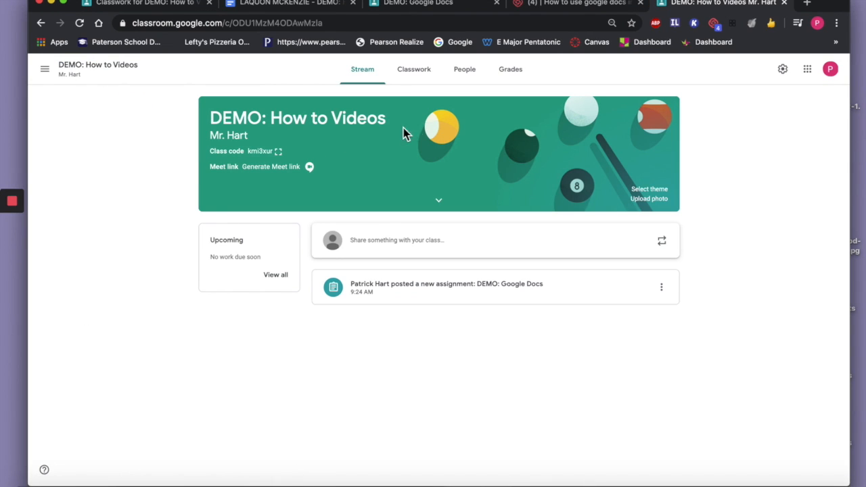
click(411, 81)
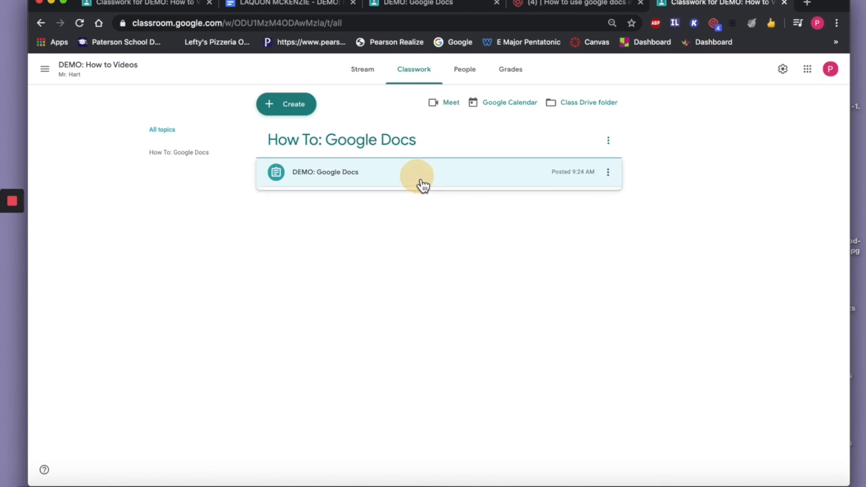
click(422, 184)
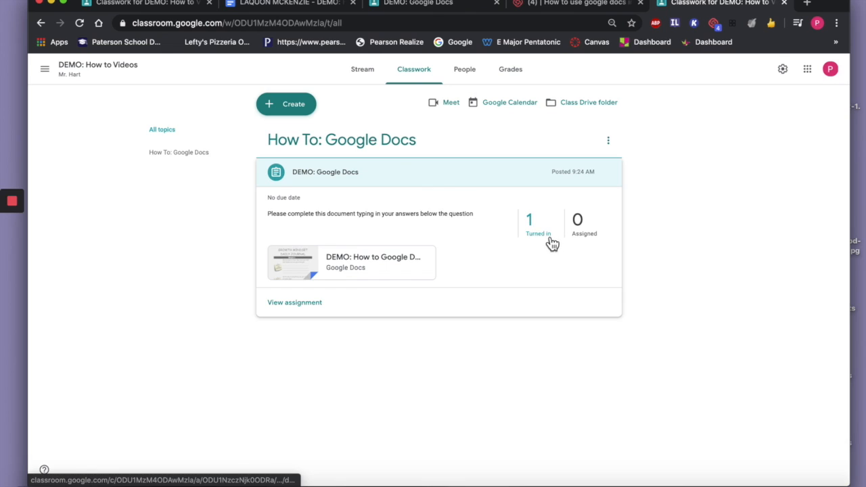
click(317, 309)
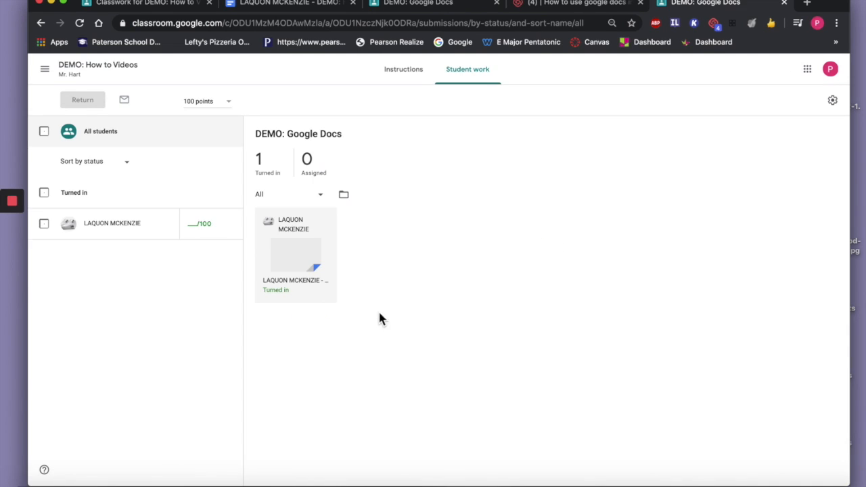
Step: Open the student's turned-in document and add the feedback "Great Job!" below the Monday answer
click(303, 272)
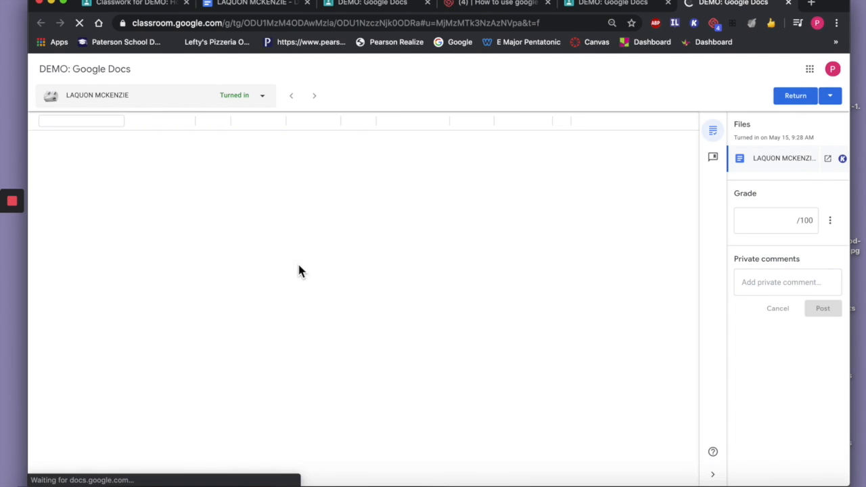
scroll(394, 312, down, 2)
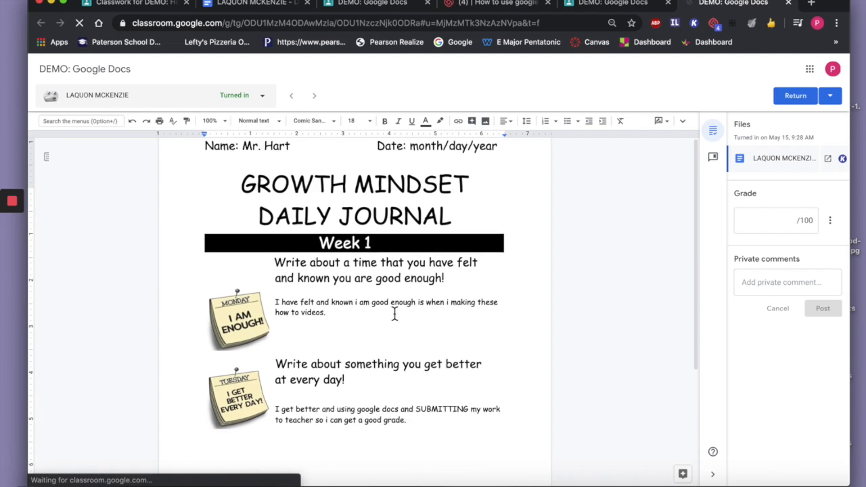
click(384, 308)
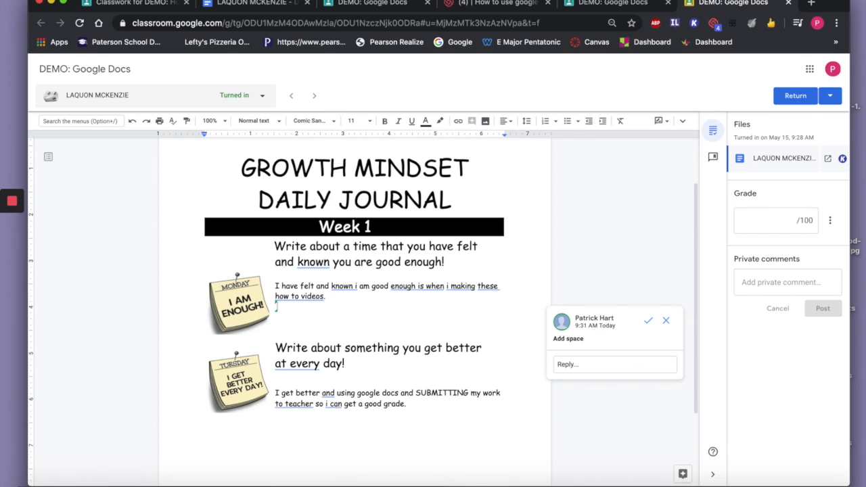
text(Great Job!)
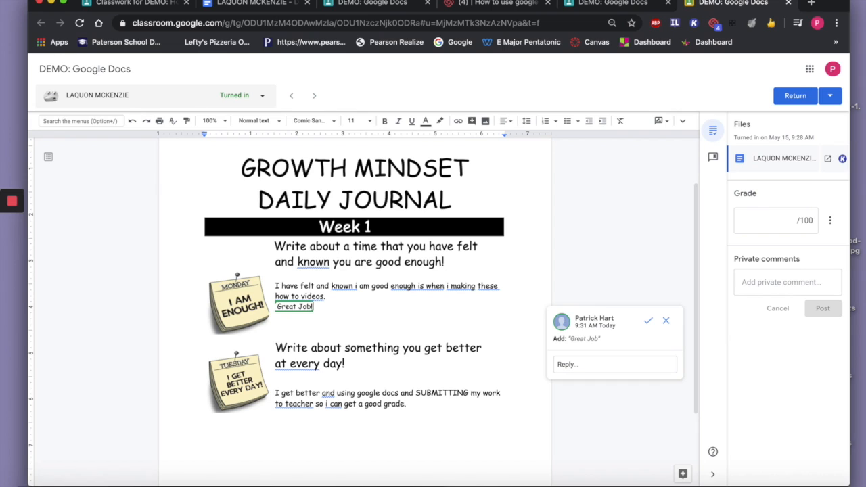
Step: Add the feedback "Glad to see you turned in you work EDITED!" below the Tuesday answer
click(422, 431)
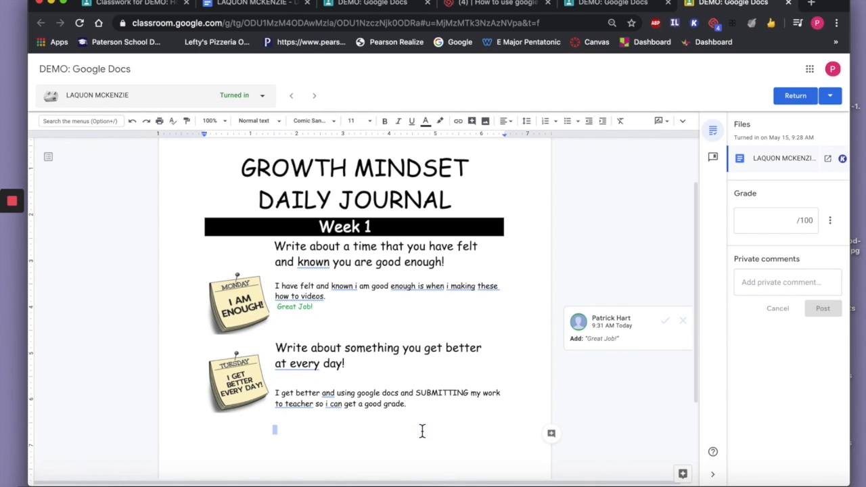
text(Glad)
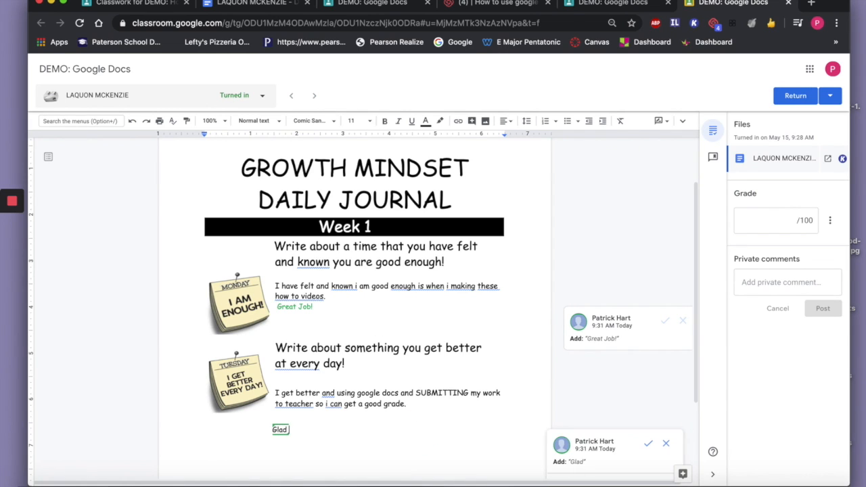
text( to see you turn in)
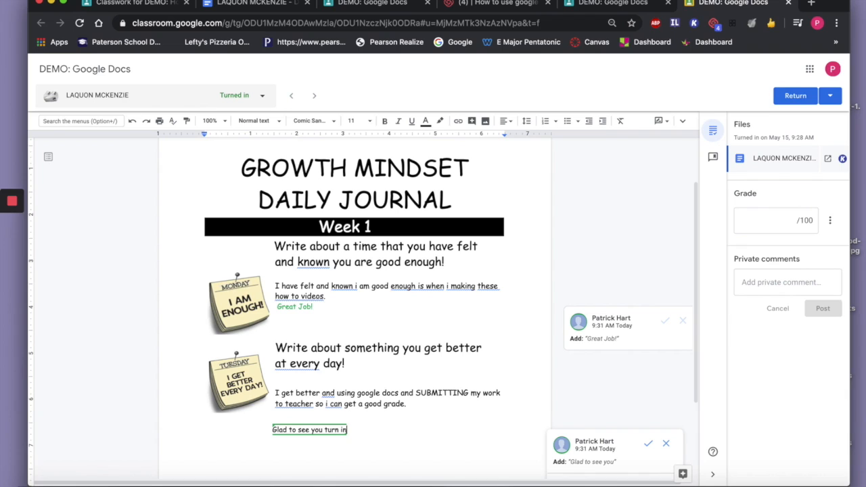
key(BackSpace)
key(BackSpace)
key(BackSpace)
text(ed in you work EDITED!)
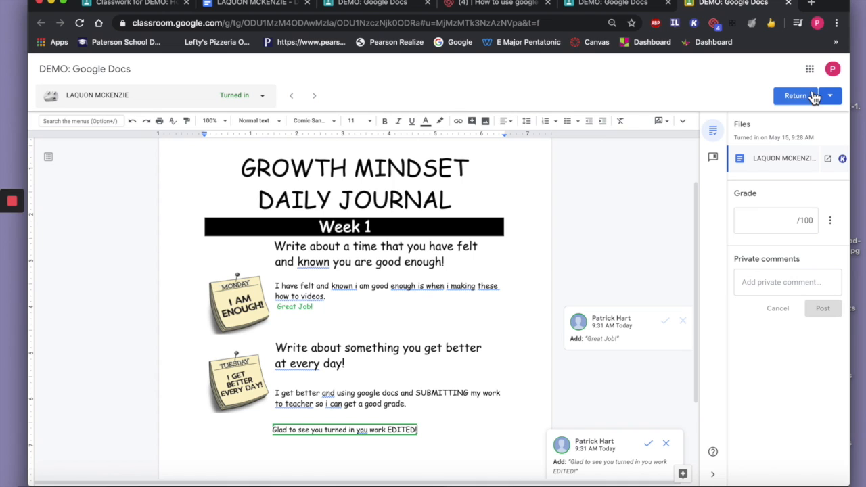
Step: Return the work with its feedback to the student without a grade and confirm the return
click(812, 100)
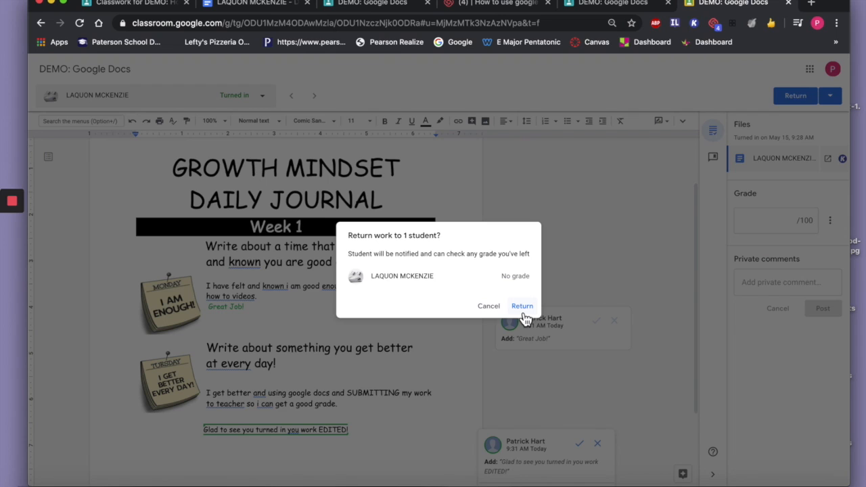
click(522, 308)
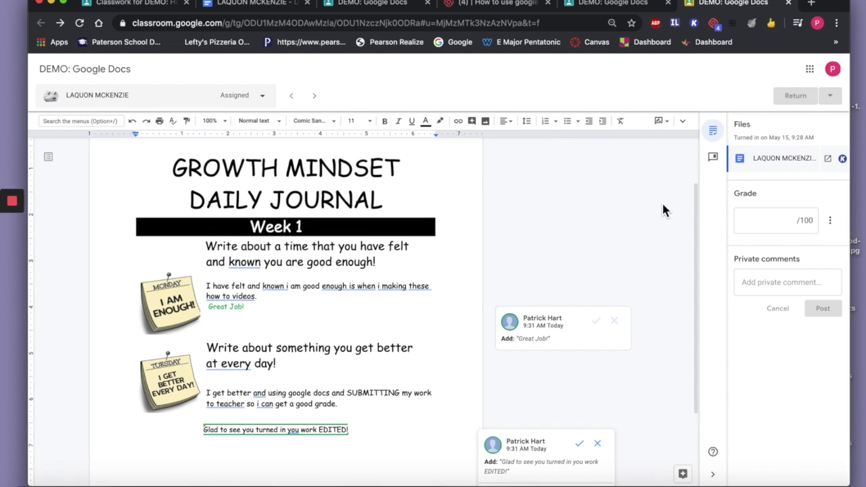
click(779, 218)
text(1)
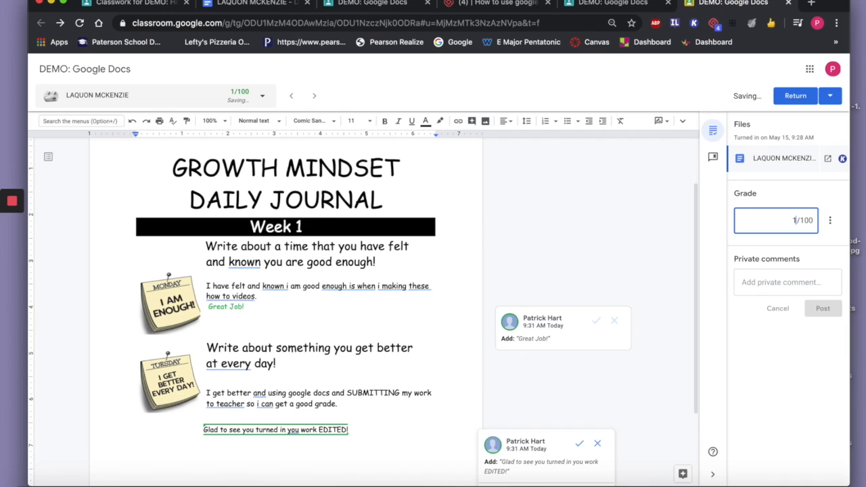
text(00)
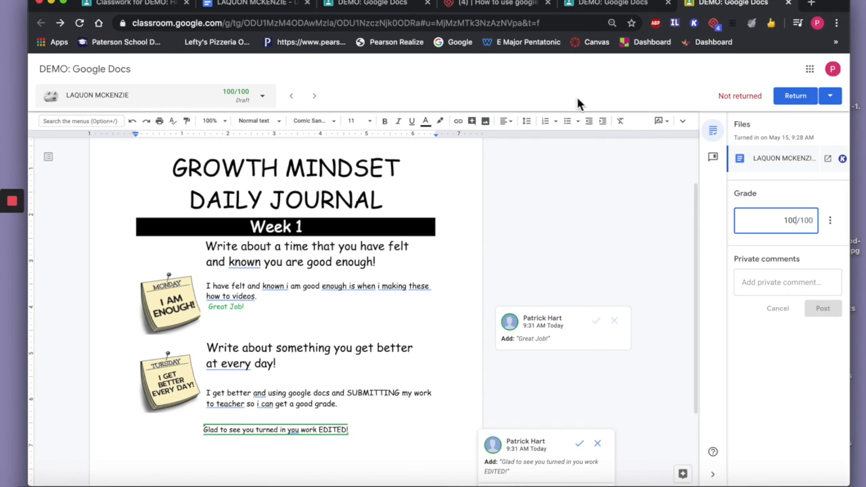
key(BackSpace)
key(BackSpace)
key(BackSpace)
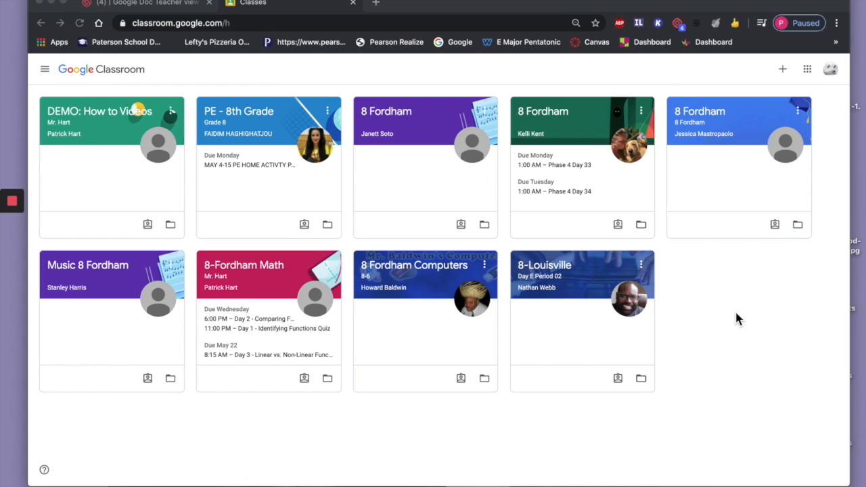
Step: In the student's view, open the DEMO: How to Videos class and display the list of the student's own work
click(122, 119)
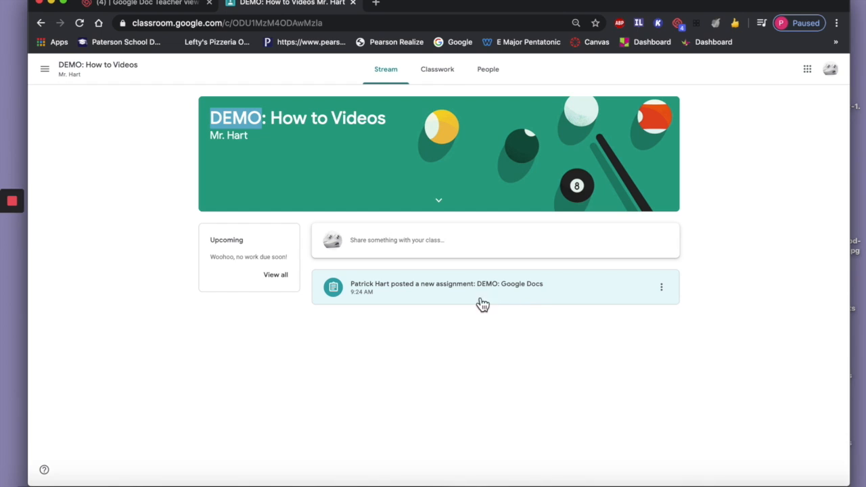
click(444, 81)
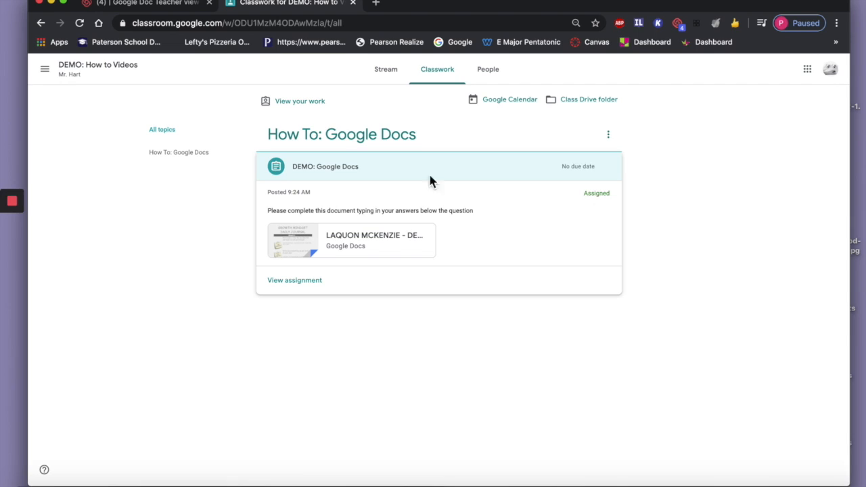
click(313, 115)
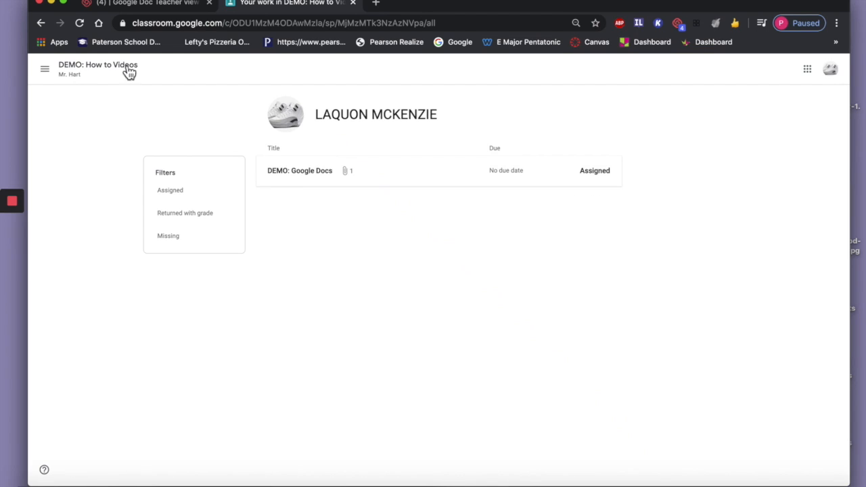
click(105, 76)
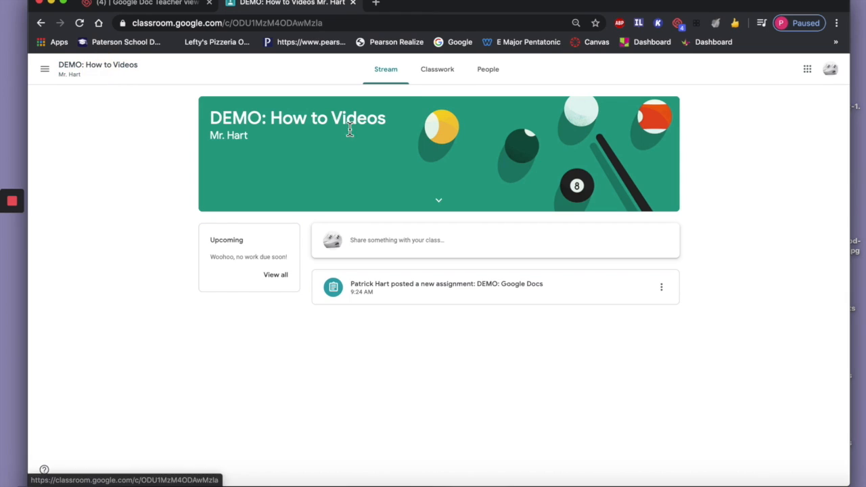
click(436, 74)
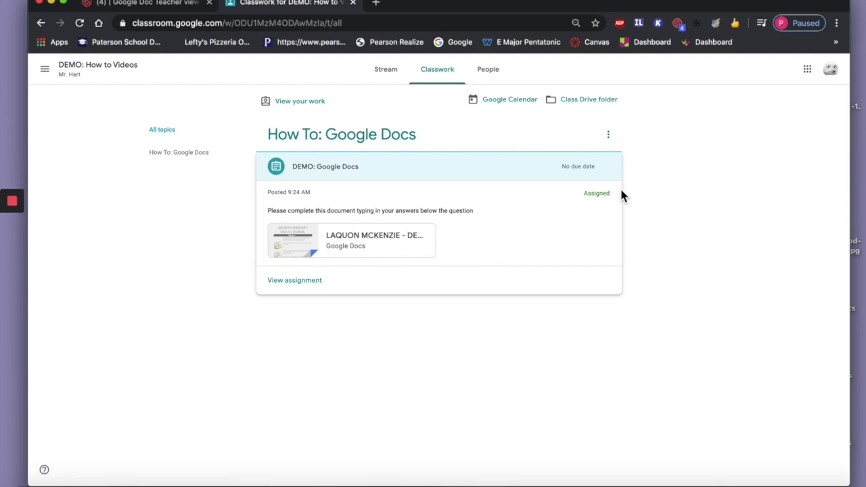
click(311, 106)
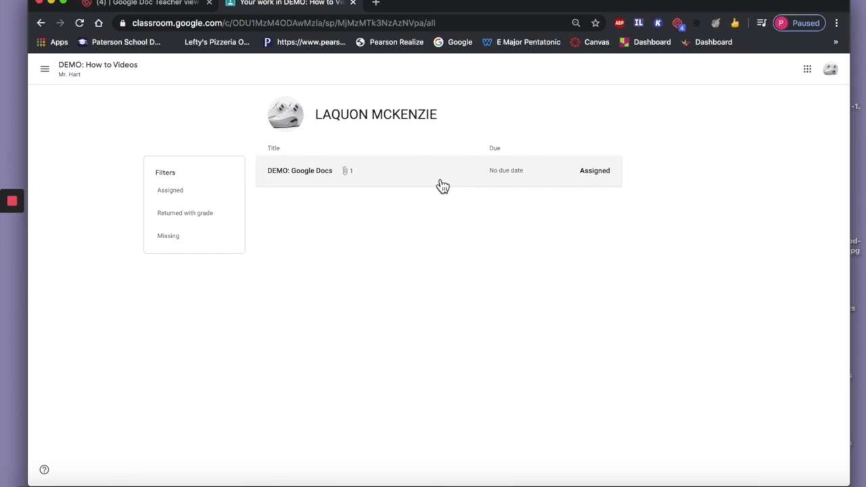
Step: Filter the student's work list by Returned with grade, by Missing and by Assigned
click(189, 220)
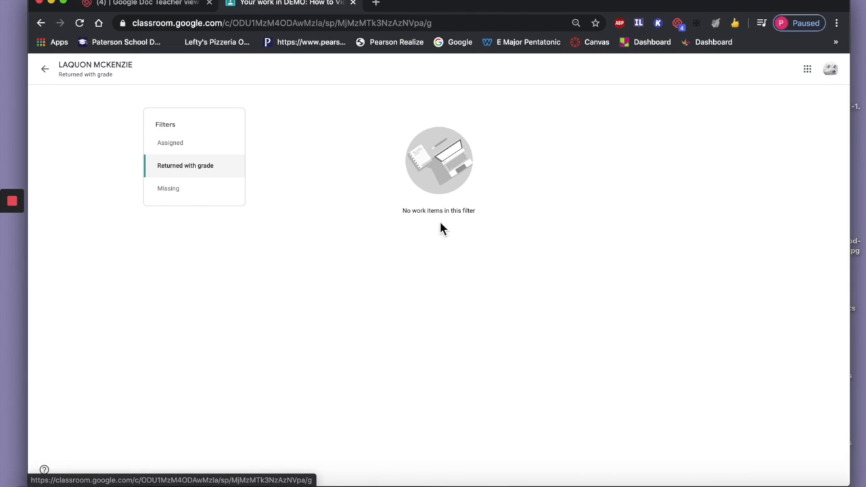
click(194, 196)
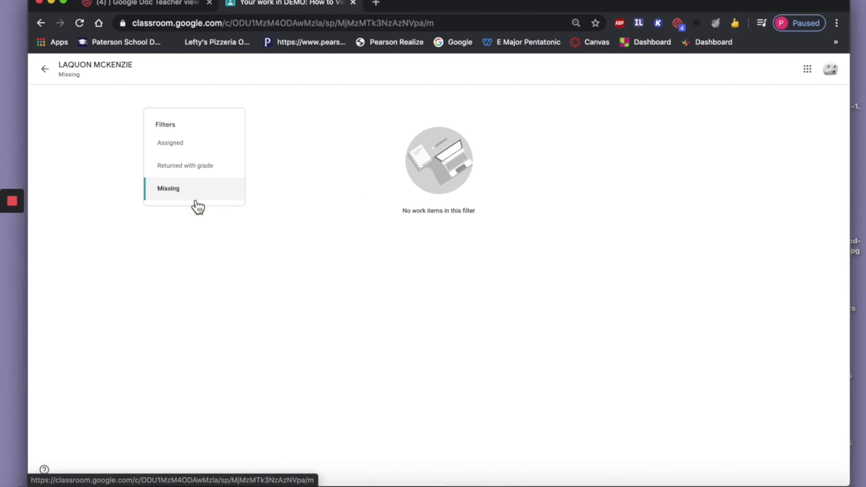
click(182, 143)
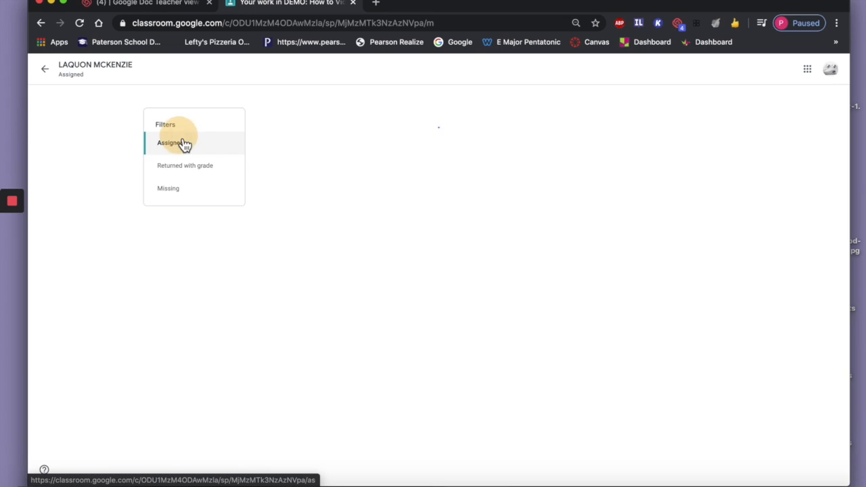
Step: Return to the classwork of DEMO: How to Videos and open the student's document from the DEMO: Google Docs assignment details
click(53, 80)
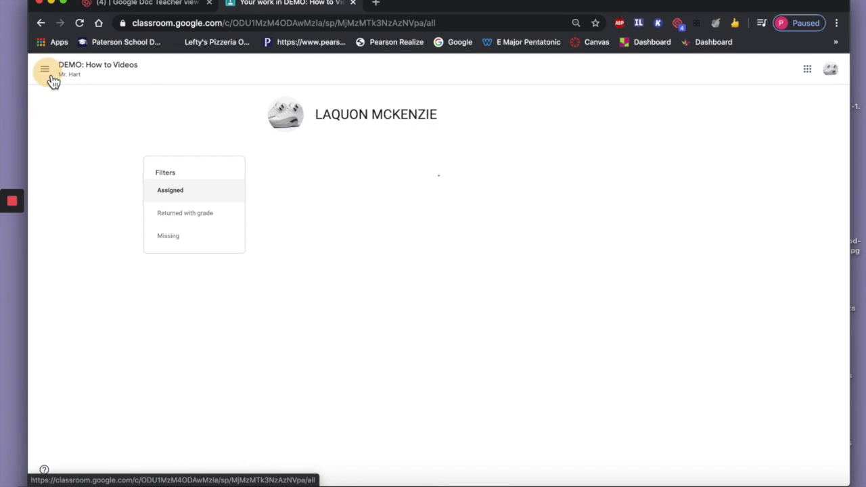
click(45, 69)
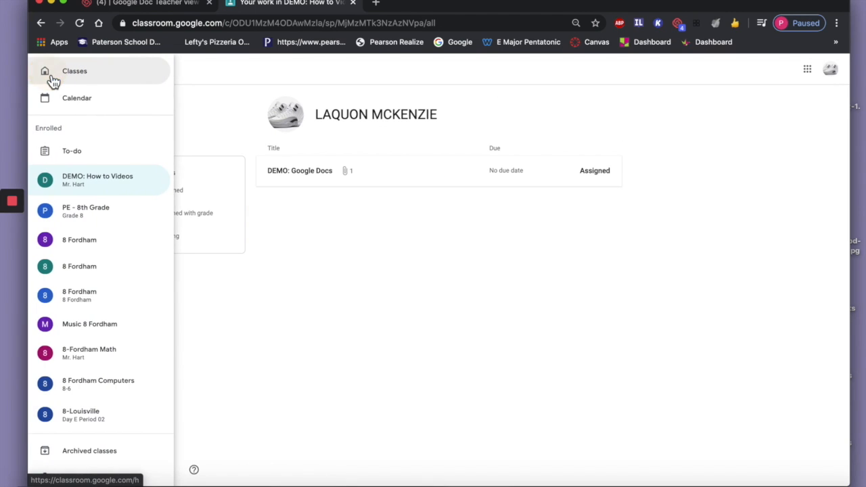
click(121, 182)
click(438, 68)
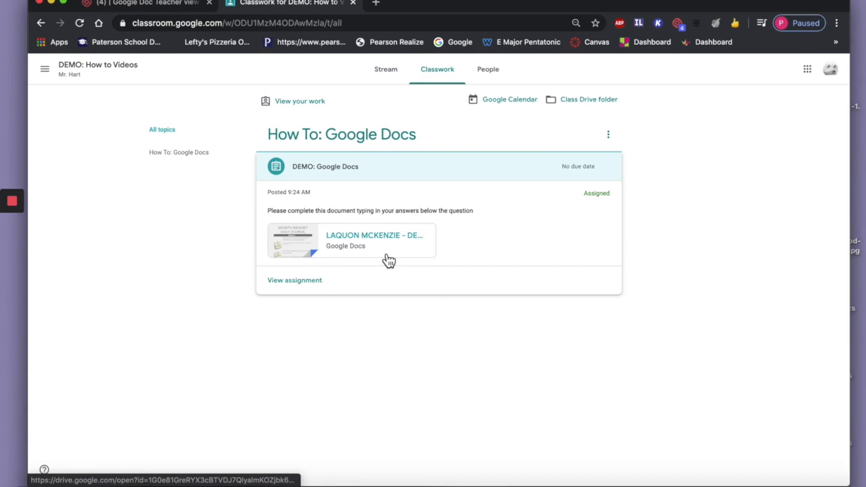
click(327, 287)
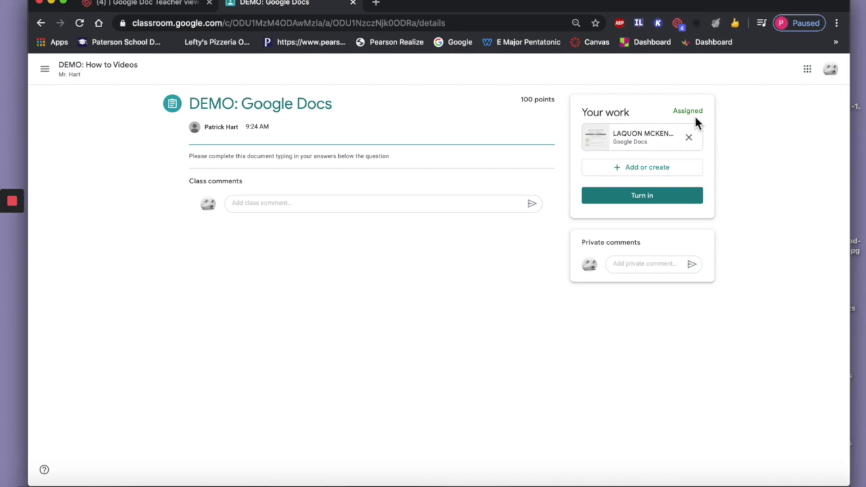
click(637, 144)
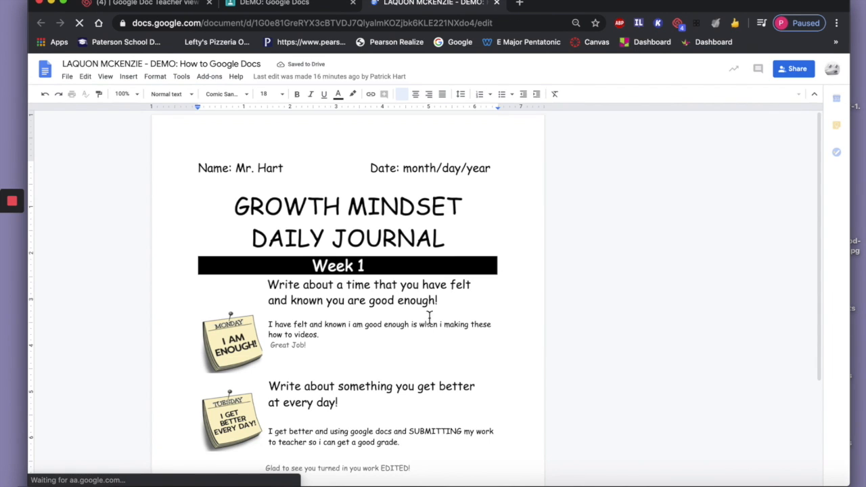
scroll(427, 347, down, 2)
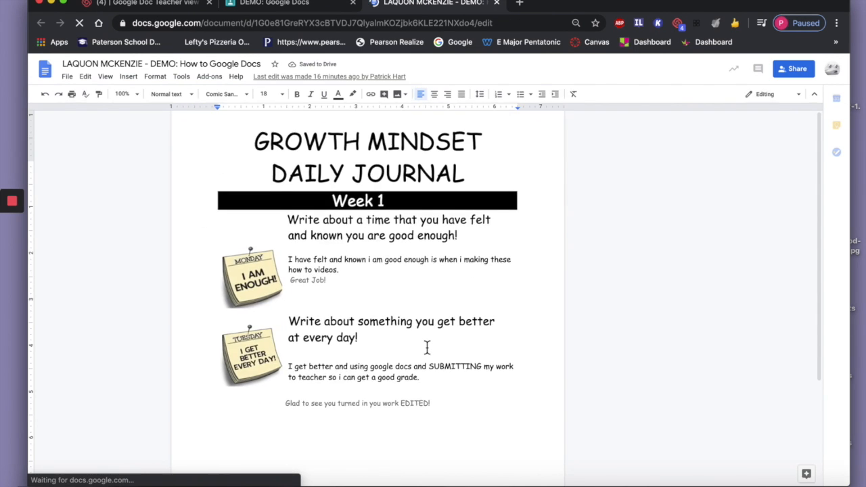
Step: Reply to the teacher's Monday feedback by adding the line "But i did write in full sentences." below it
click(364, 291)
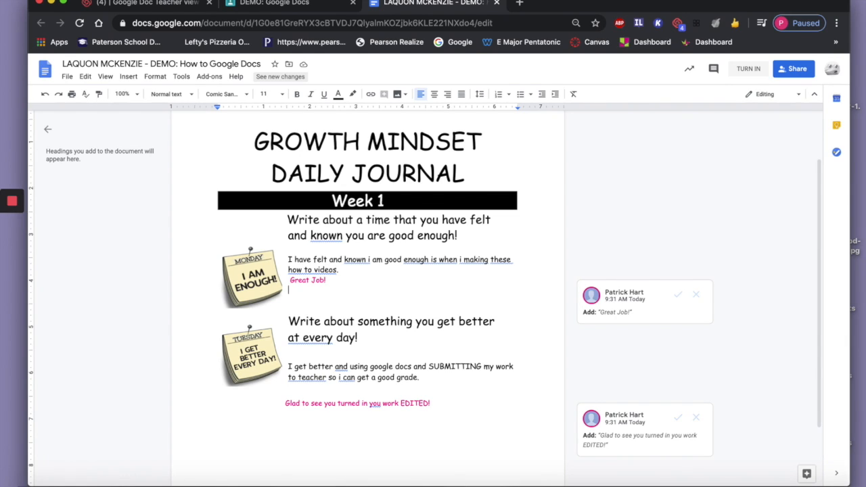
key(Return)
text(But)
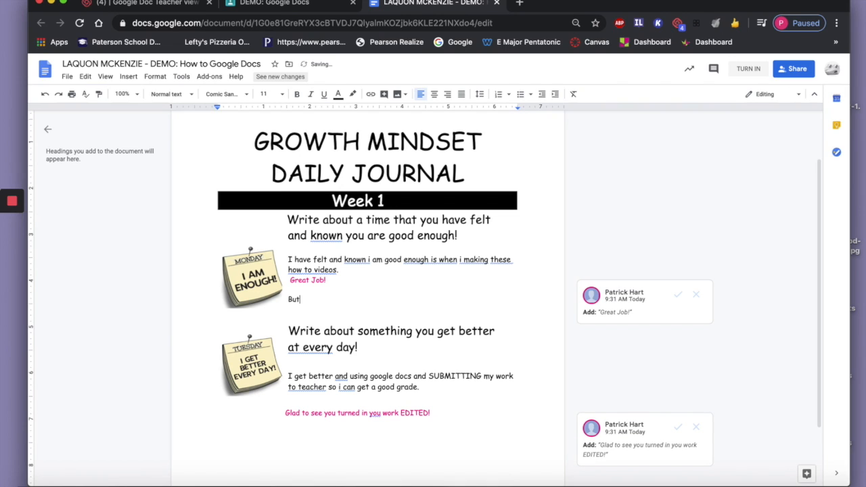
text( i did write in full sentences.)
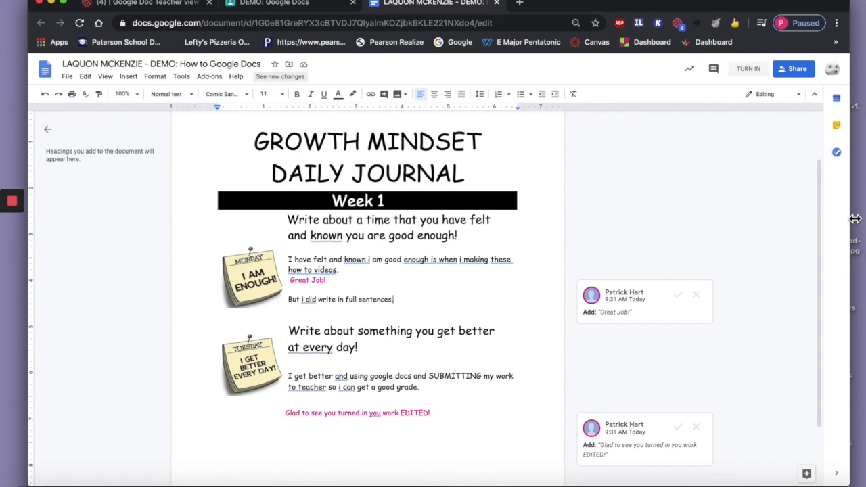
Step: Turn in the revised document for the DEMO: Google Docs assignment again and confirm the submission
click(757, 70)
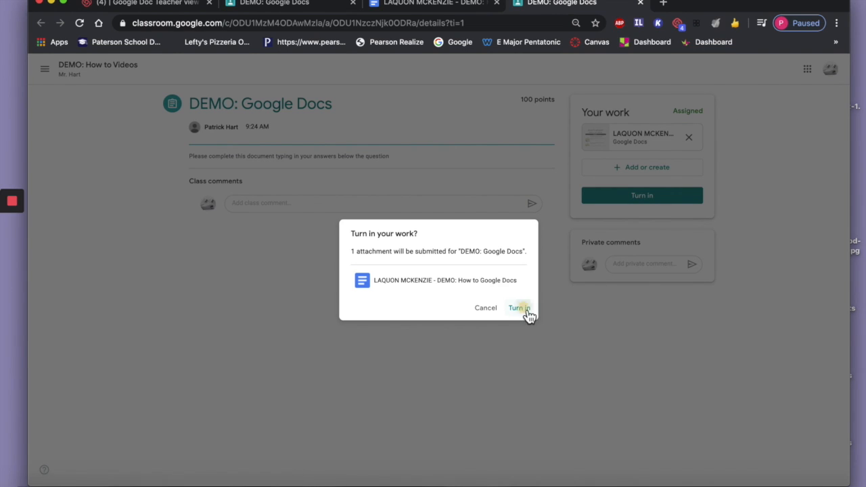
click(528, 310)
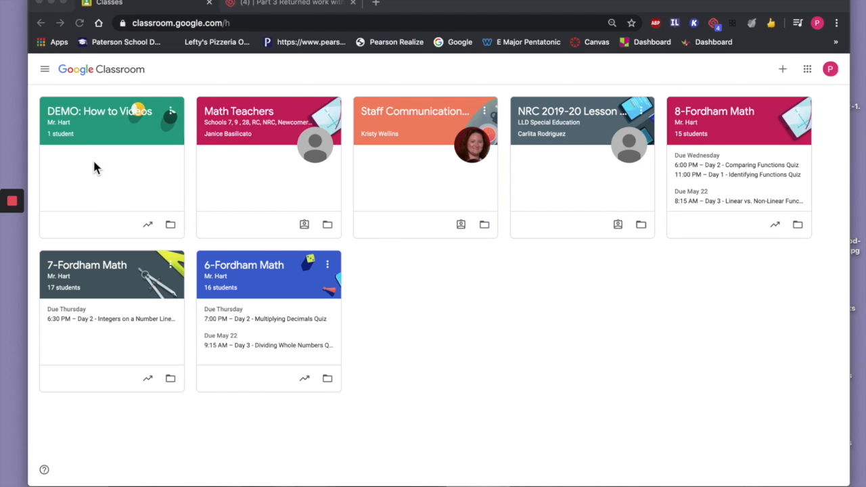
Step: Open the student's turned-in document for the DEMO: Google Docs assignment from the classwork of the teacher's DEMO: How to Videos class
click(97, 114)
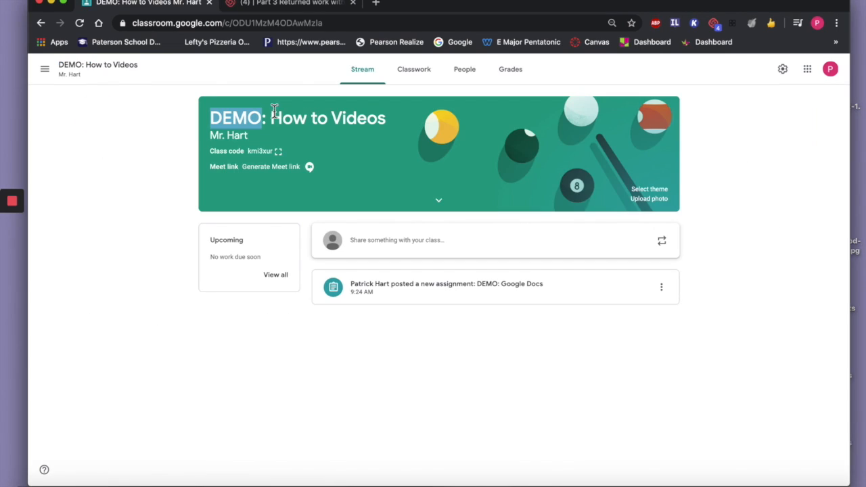
click(418, 76)
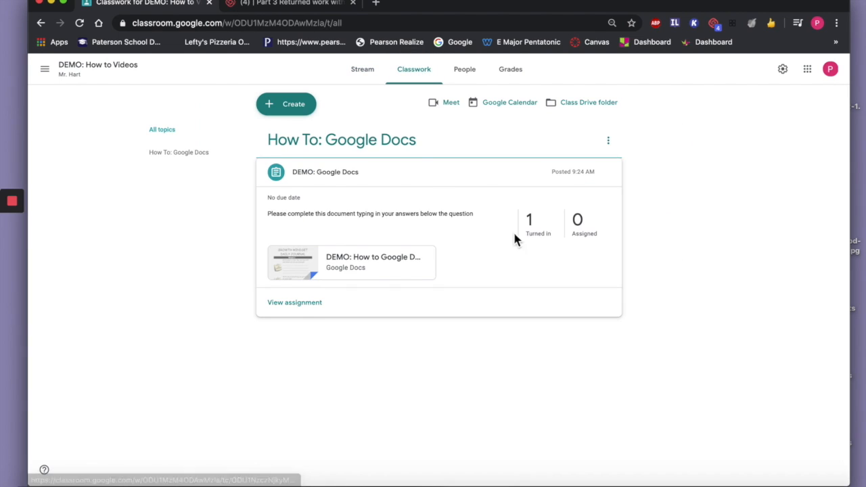
click(310, 305)
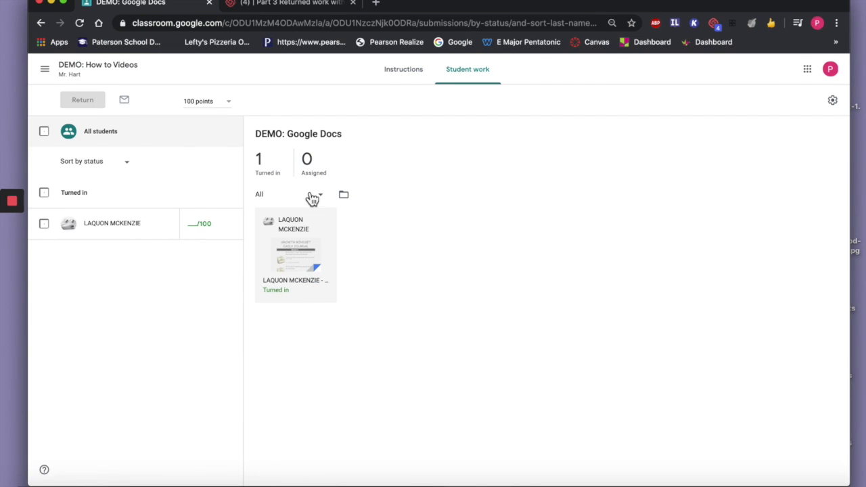
click(308, 280)
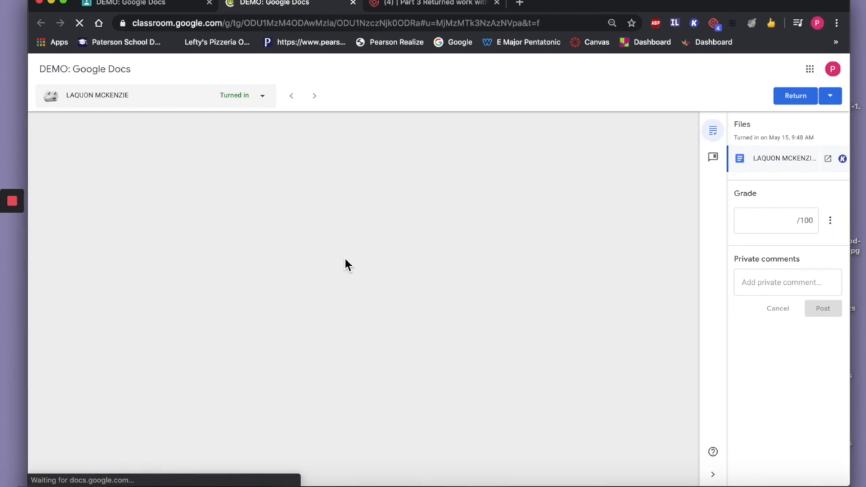
Step: Answer the student's Monday reply by adding the line "Oh didn't see that. Great Job again." below it
scroll(344, 259, down, 1)
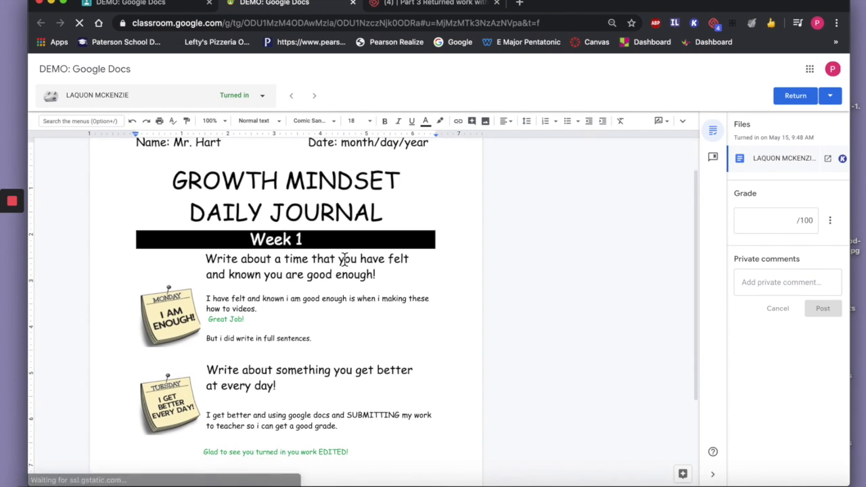
scroll(326, 340, down, 1)
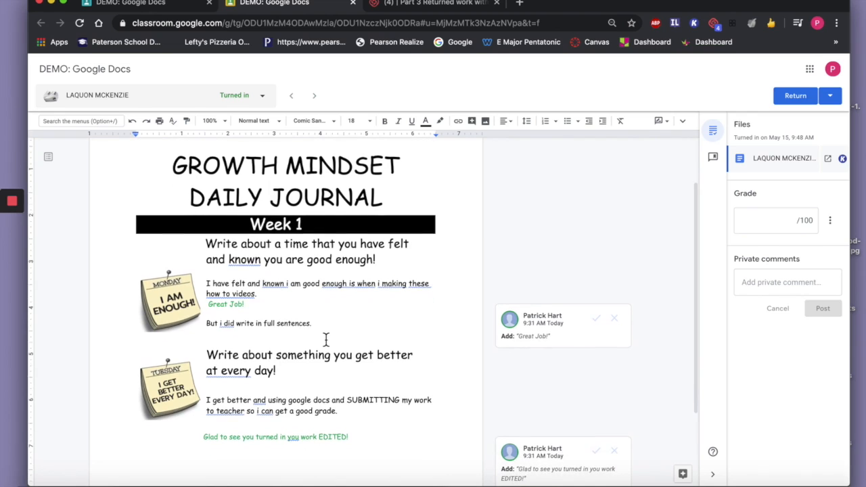
scroll(325, 317, down, 1)
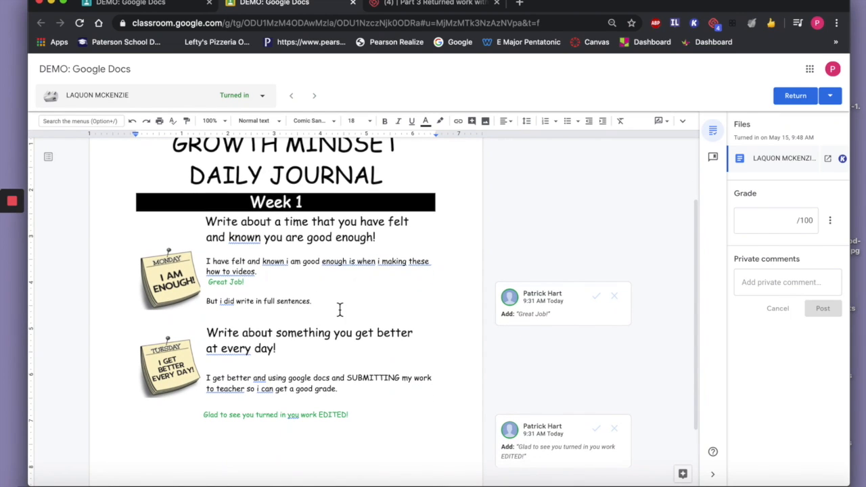
click(334, 308)
key(Return)
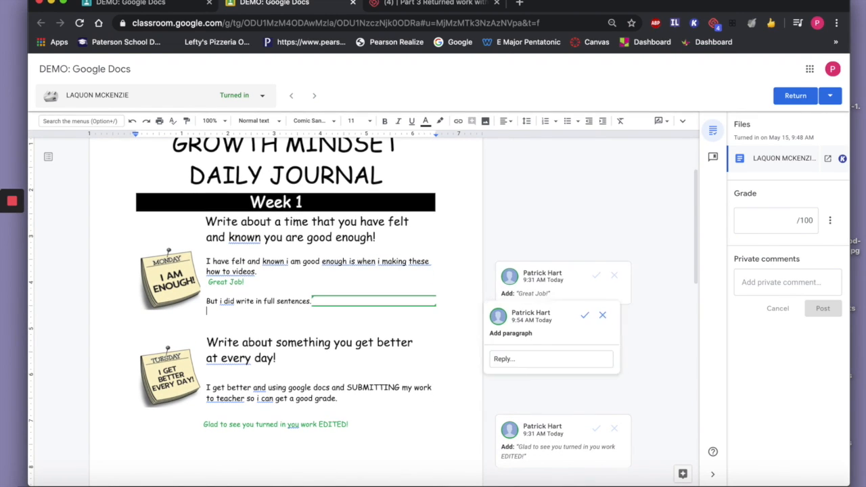
key(Return)
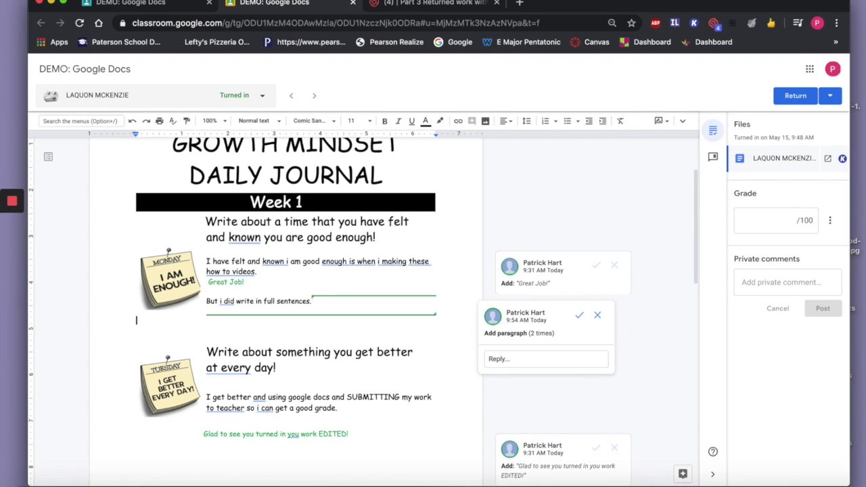
key(BackSpace)
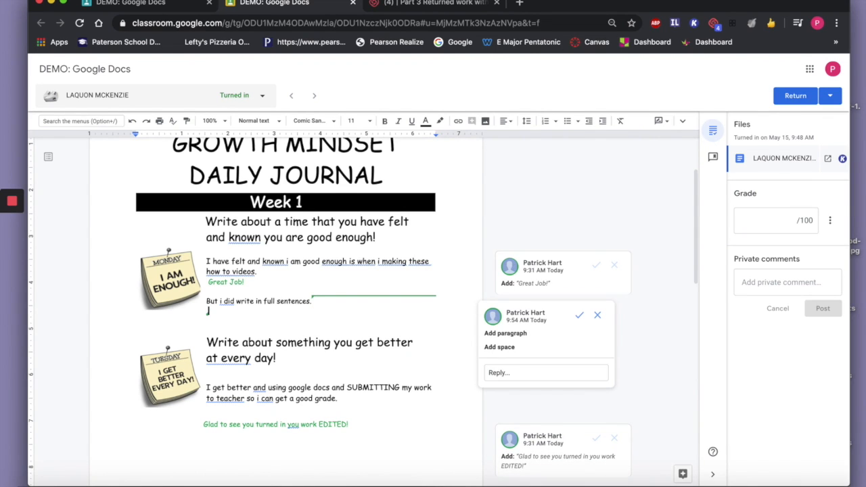
text(Oh idd)
key(BackSpace)
key(BackSpace)
key(BackSpace)
text(idint)
key(BackSpace)
key(BackSpace)
key(BackSpace)
key(BackSpace)
key(BackSpace)
text(didn't see that. Great)
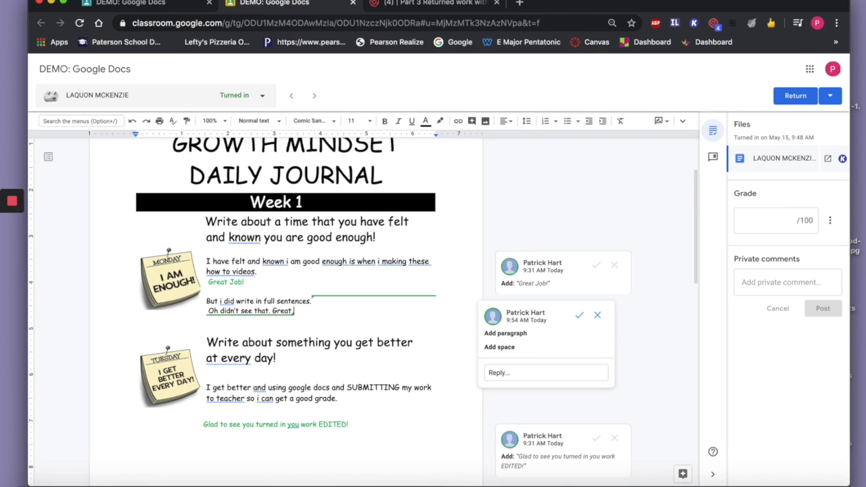
text( Job agagin)
key(BackSpace)
key(BackSpace)
key(BackSpace)
key(BackSpace)
text(ain.)
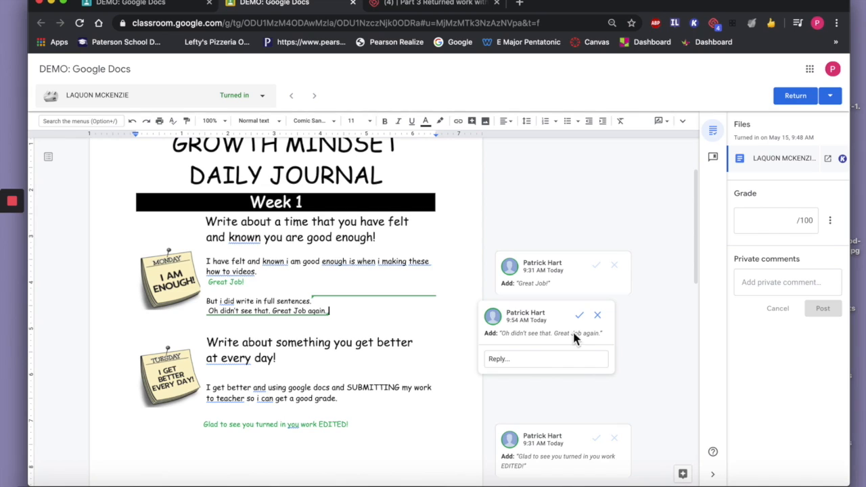
Step: Grade the submission 100 out of 100 and return it to the student, confirming the return
click(779, 228)
text(100)
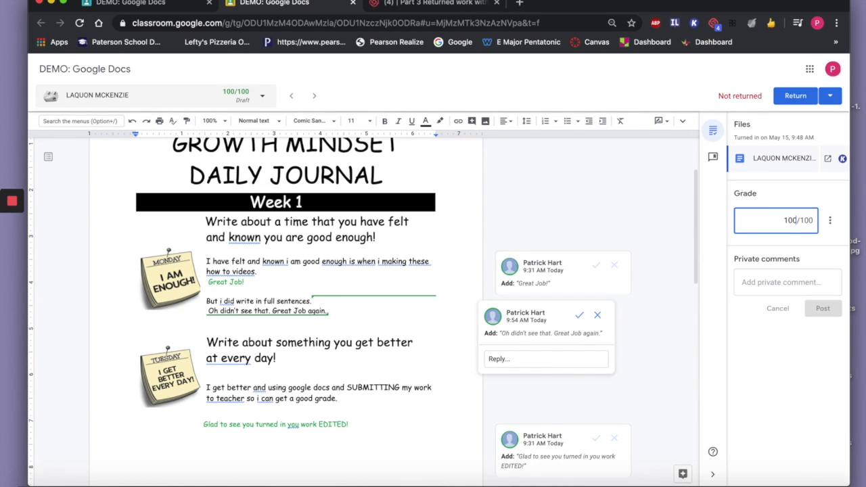
click(804, 100)
click(523, 308)
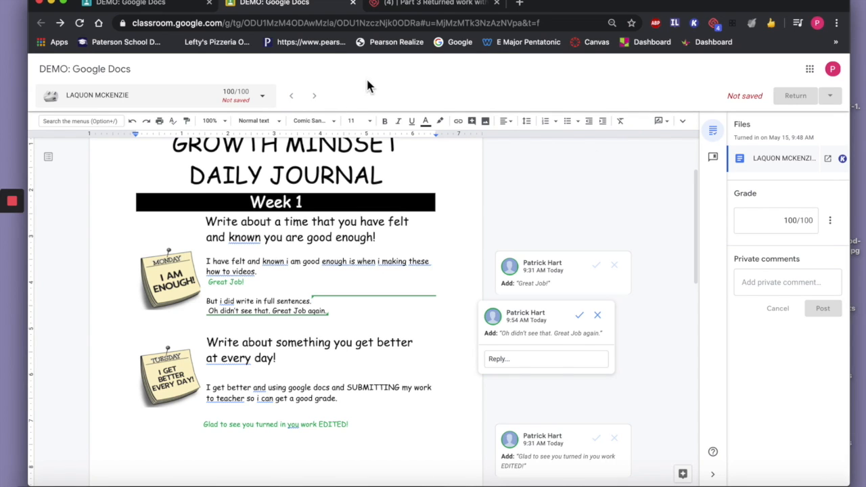
Step: Go back to the student work overview of DEMO: Google Docs and reload it to check the submission's status
click(183, 8)
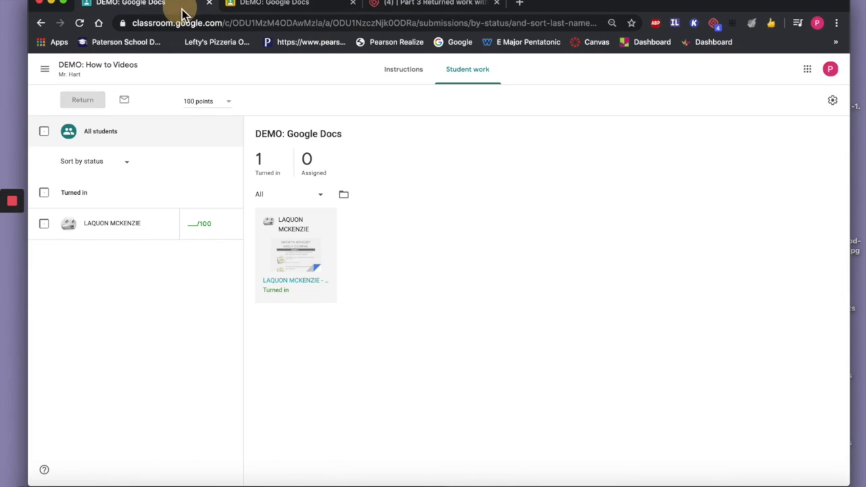
click(242, 23)
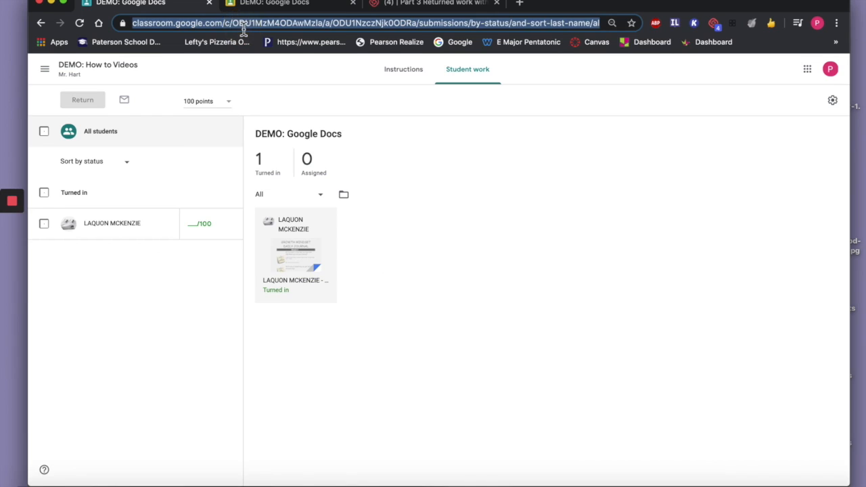
key(Return)
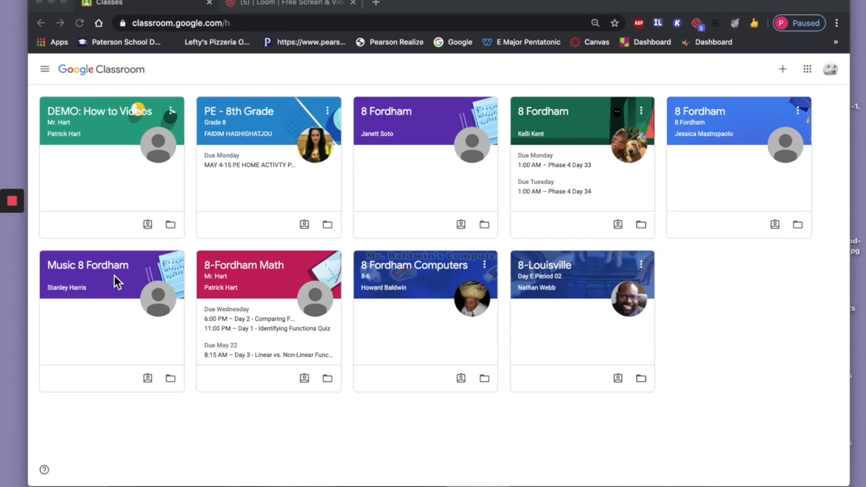
Step: As the student, view the returned DEMO: Google Docs assignment in DEMO: How to Videos, from the stream and again from the classwork
click(119, 113)
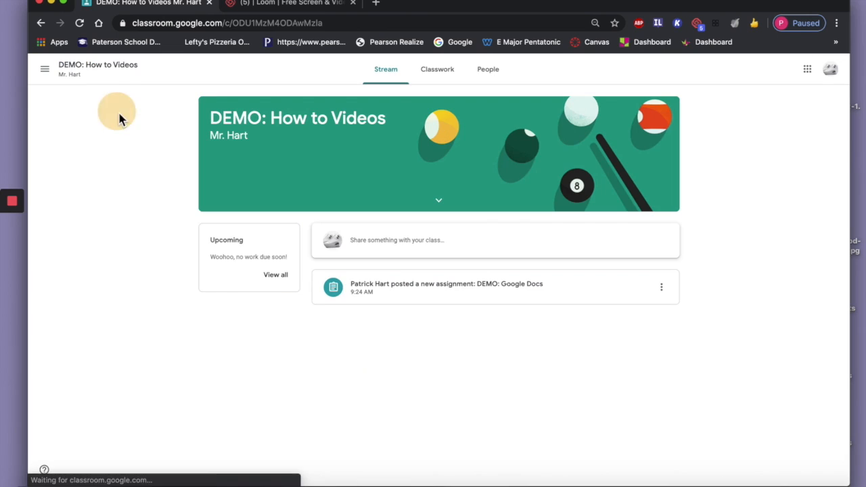
click(480, 301)
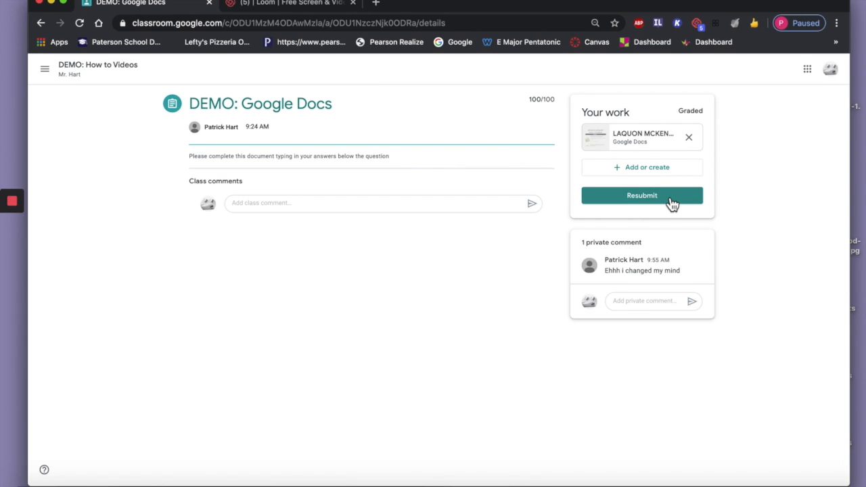
click(134, 70)
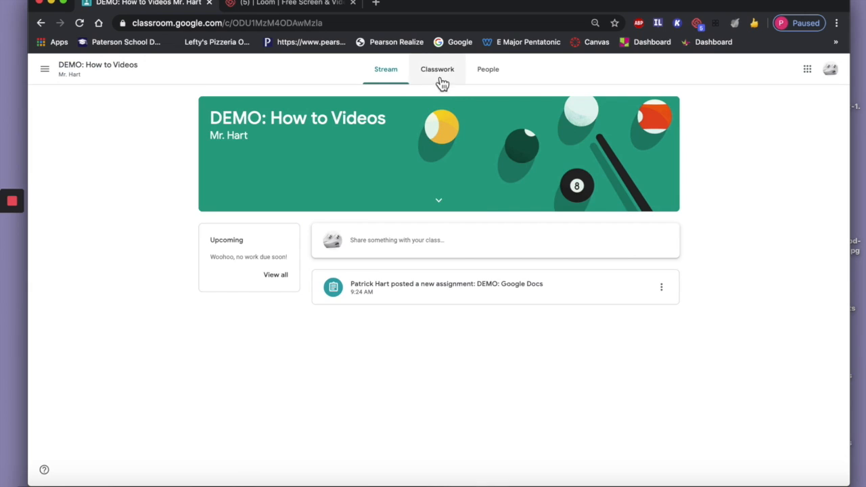
click(439, 79)
click(397, 179)
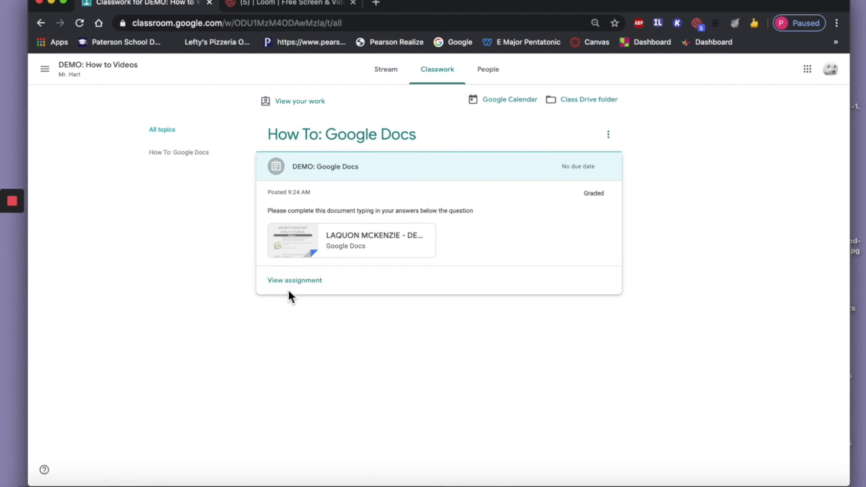
click(293, 283)
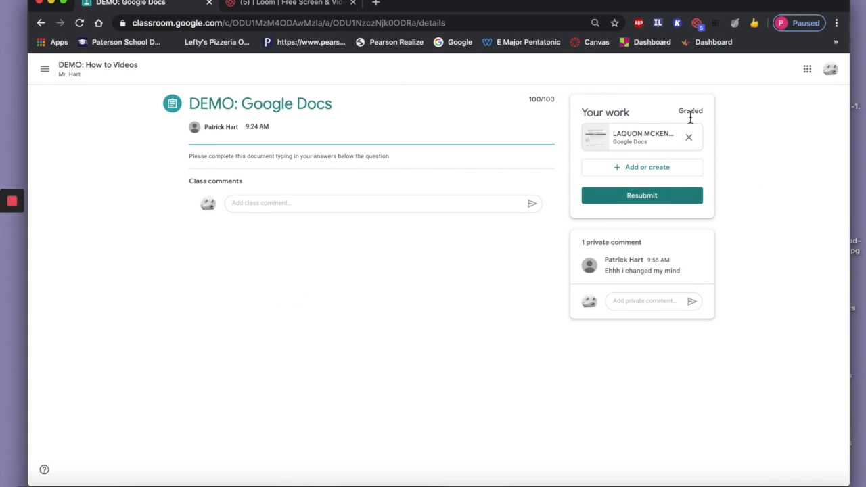
Step: Return to the classwork of DEMO: How to Videos and view the student's own work list with its grades
click(84, 75)
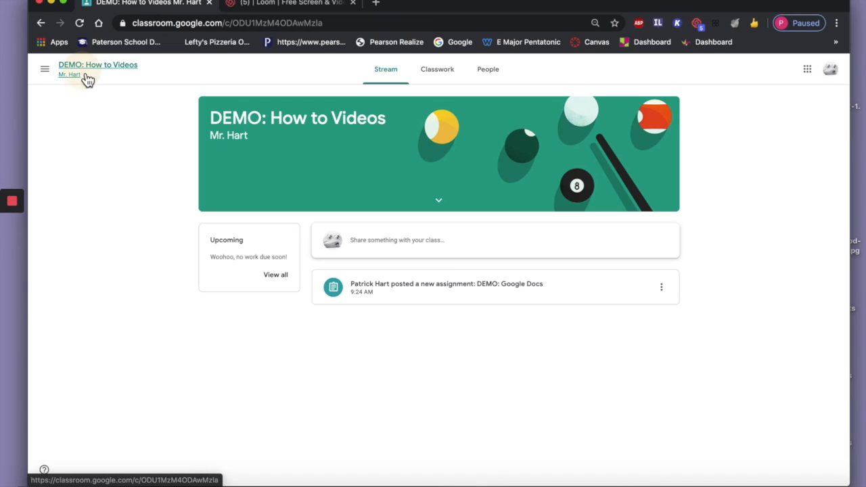
click(443, 86)
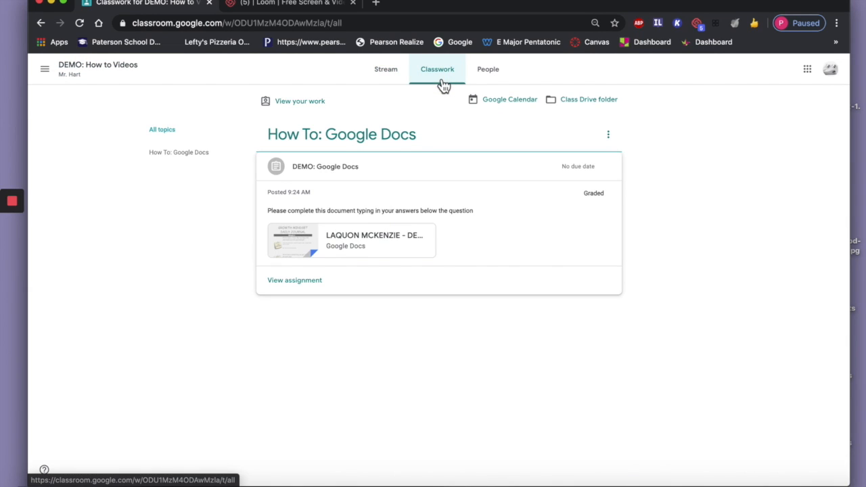
click(319, 103)
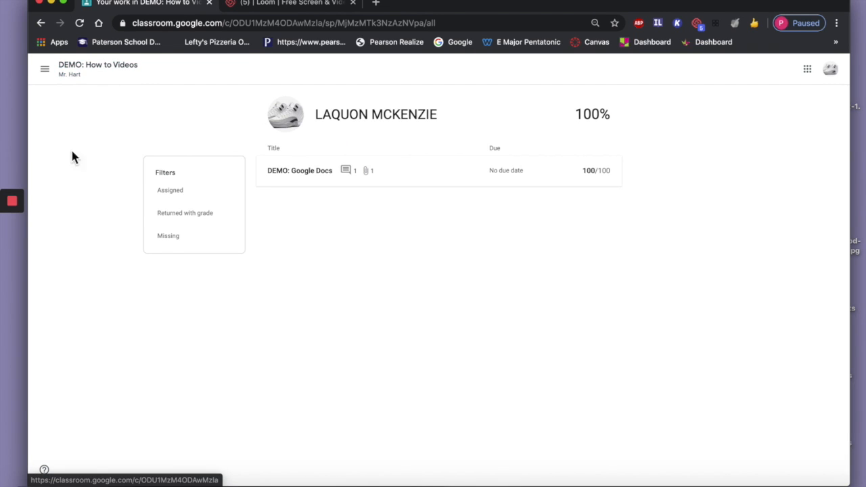
mouse_move(18, 209)
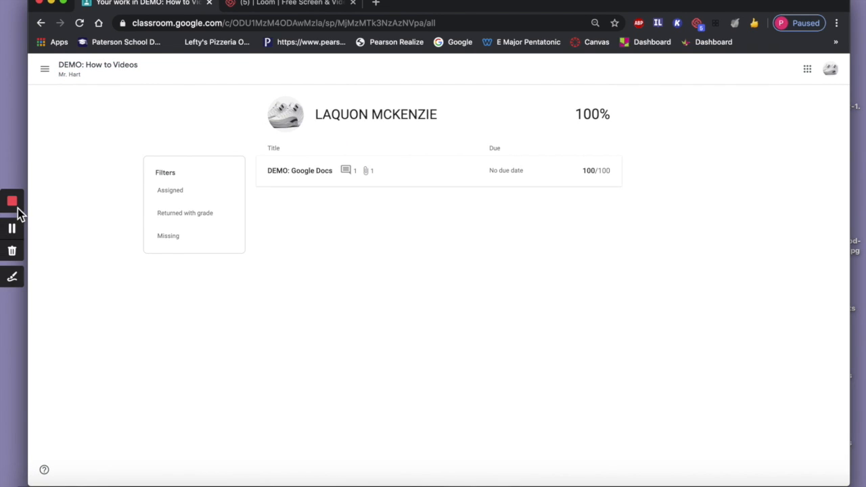